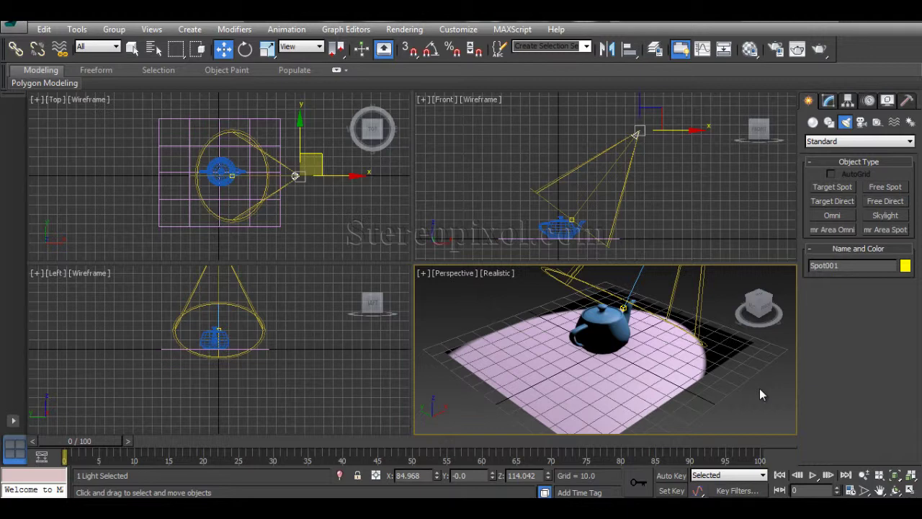
Show the spotlight's modify settings and expand its Shadow Parameters
{"action": "left_click", "coordinate": [829, 100]}
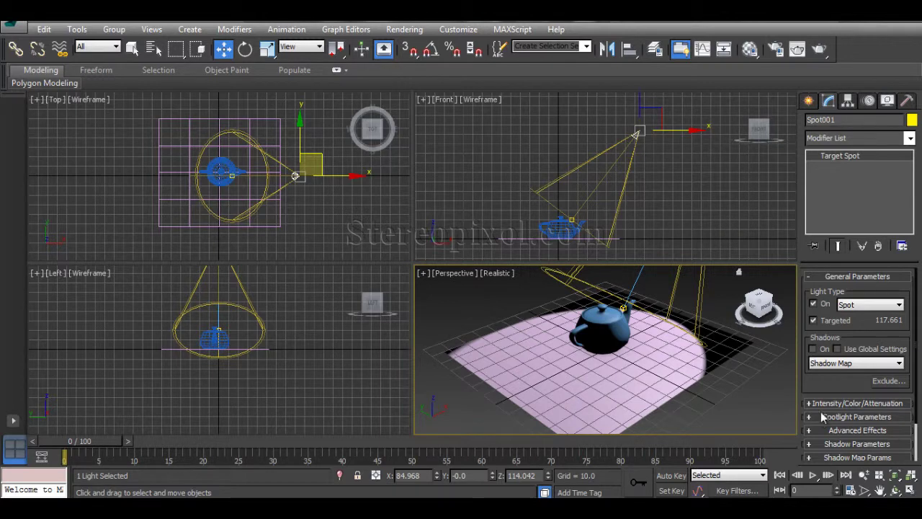
{"action": "scroll", "coordinate": [836, 400], "scroll_direction": "down", "scroll_amount": 2}
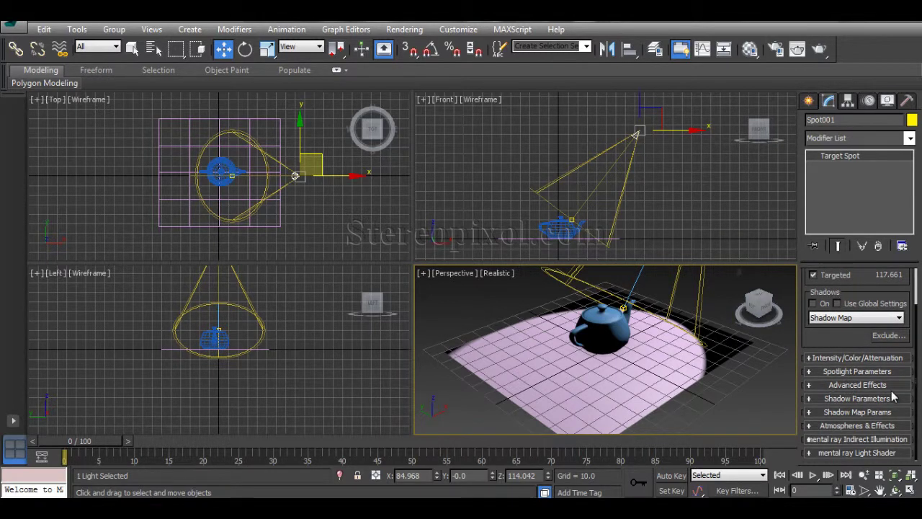
{"action": "left_click", "coordinate": [818, 398]}
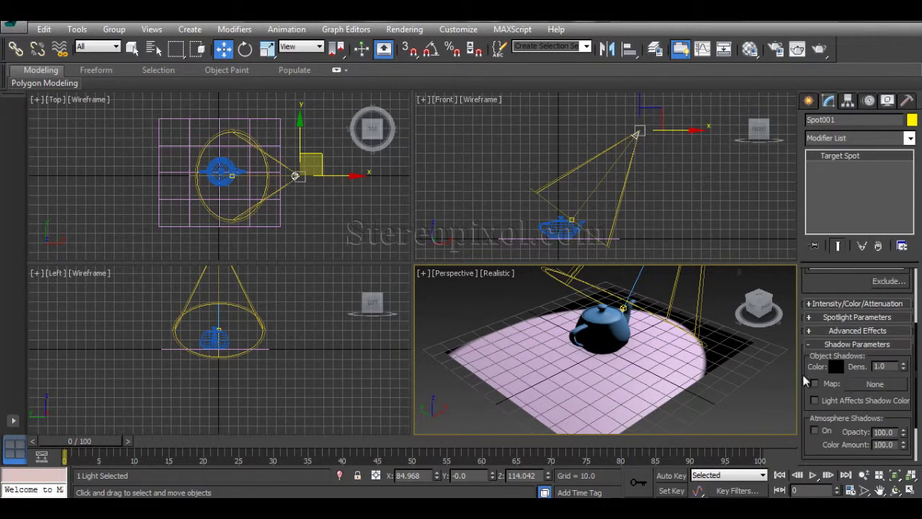
{"action": "left_click", "coordinate": [877, 369]}
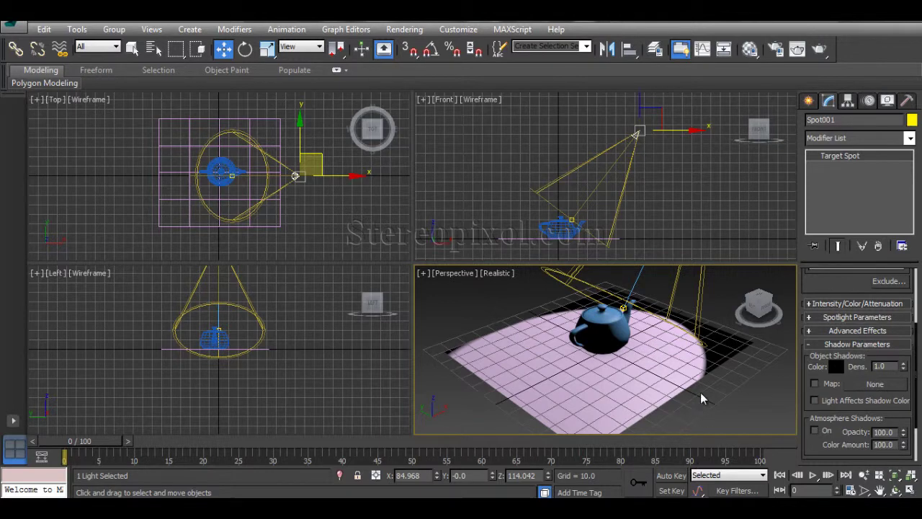
Maximize the Perspective viewport and switch its display to Shaded
{"action": "key", "text": "alt+w"}
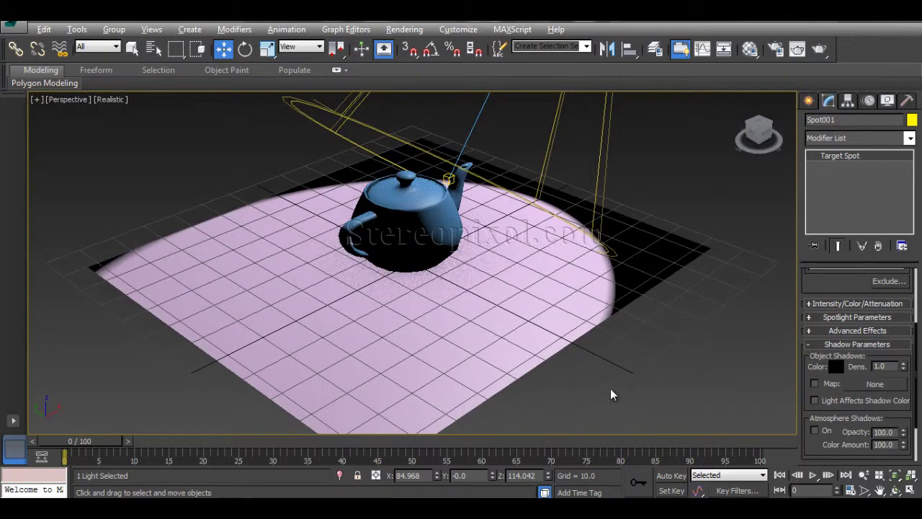
{"action": "left_click", "coordinate": [112, 100]}
{"action": "left_click", "coordinate": [143, 128]}
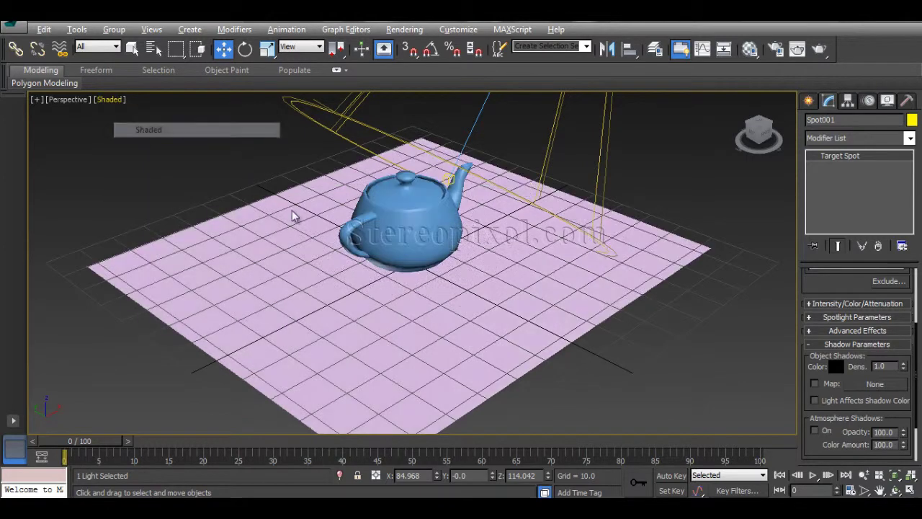
Scale the ground plane under the teapot uniformly to about 115 percent
{"action": "left_click", "coordinate": [511, 312]}
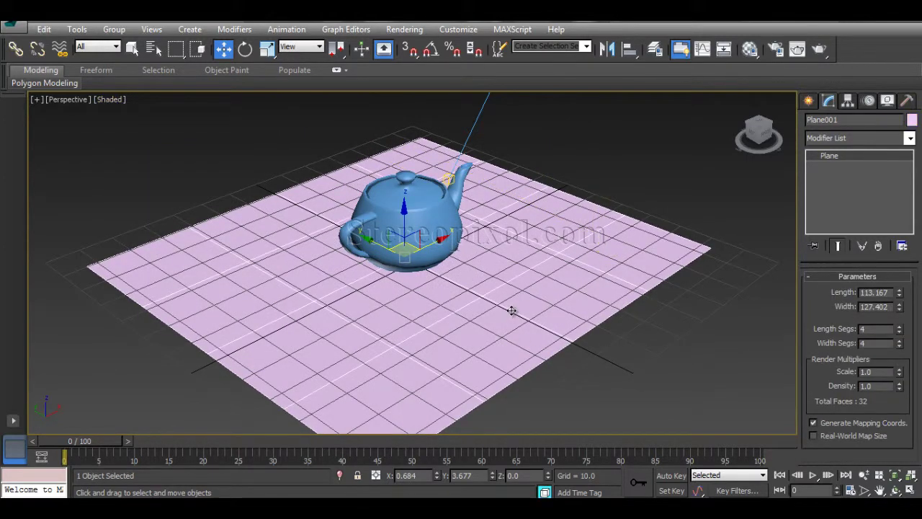
{"action": "key", "text": "r"}
{"action": "left_click_drag", "start_coordinate": [423, 258], "coordinate": [426, 250]}
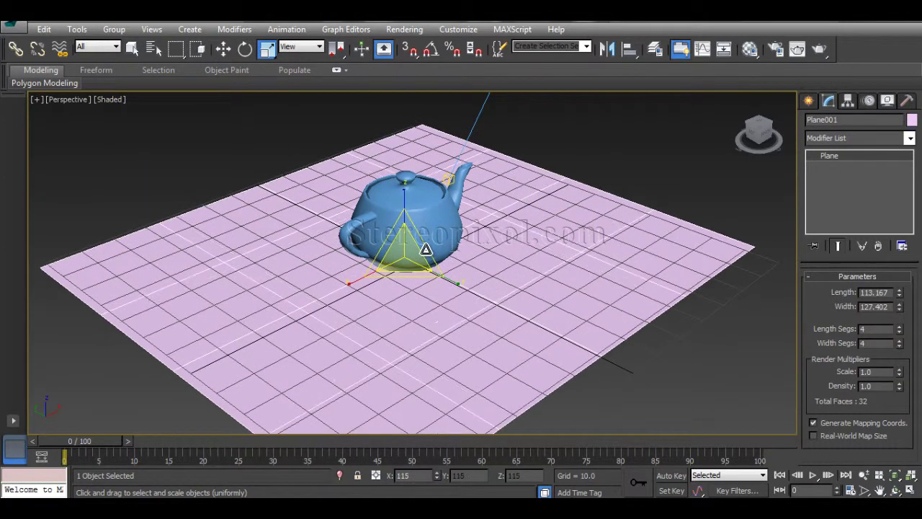
{"action": "key", "text": "w"}
Select the spotlight above the teapot and bring its object shadow settings into view
{"action": "left_click", "coordinate": [591, 165]}
{"action": "scroll", "coordinate": [617, 200], "scroll_direction": "down", "scroll_amount": 5}
{"action": "middle_click_drag", "start_coordinate": [673, 264], "coordinate": [543, 349]}
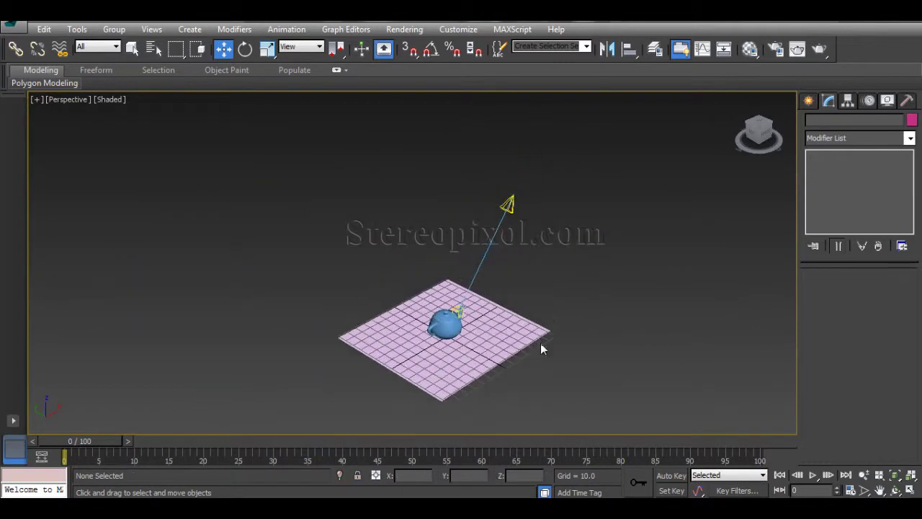
{"action": "middle_click_drag", "start_coordinate": [585, 288], "coordinate": [540, 298], "text": "alt"}
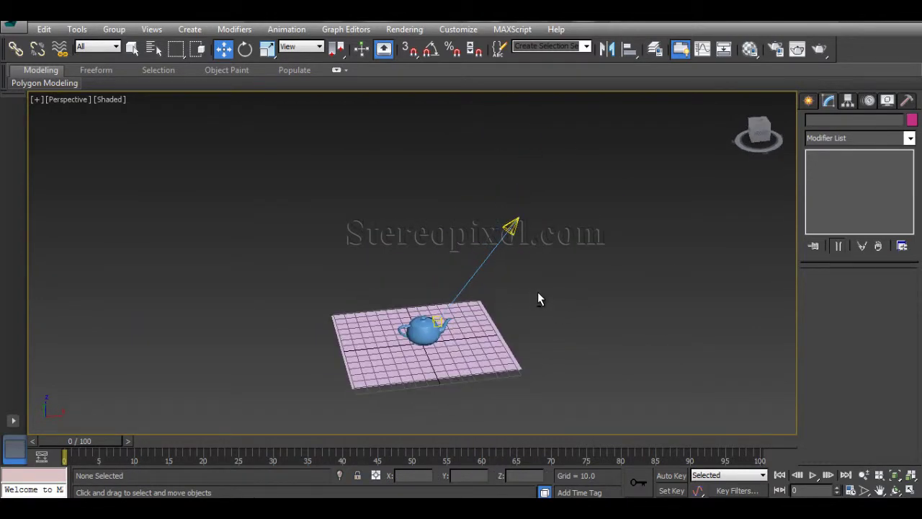
{"action": "left_click", "coordinate": [513, 225]}
{"action": "middle_click_drag", "start_coordinate": [513, 225], "coordinate": [595, 294], "text": "alt"}
{"action": "mouse_move", "coordinate": [804, 286]}
{"action": "left_mouse_down"}
{"action": "mouse_move", "coordinate": [806, 343]}
{"action": "mouse_move", "coordinate": [813, 271]}
{"action": "mouse_move", "coordinate": [813, 278]}
{"action": "left_mouse_up"}
{"action": "left_click_drag", "start_coordinate": [807, 370], "coordinate": [808, 339]}
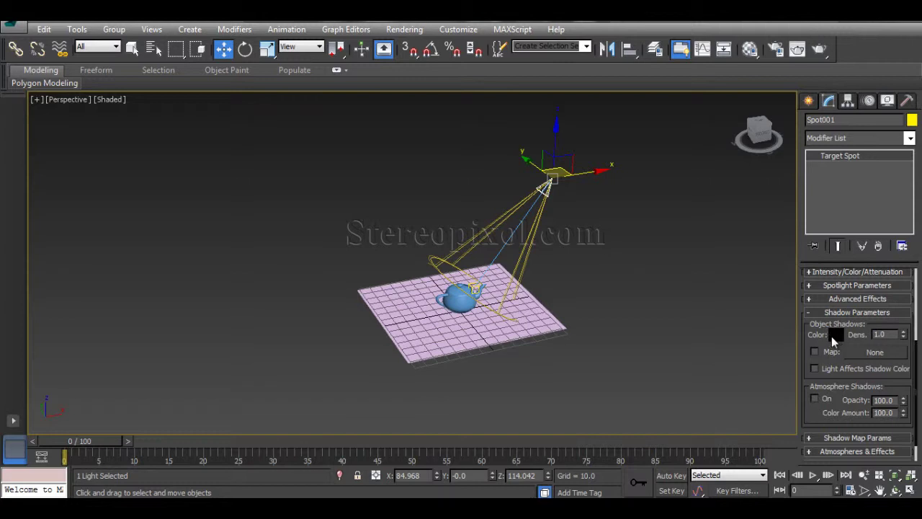
Render a close-up of the teapot in the Perspective view and move the rendered frame aside so the scene stays accessible
{"action": "left_click", "coordinate": [797, 48]}
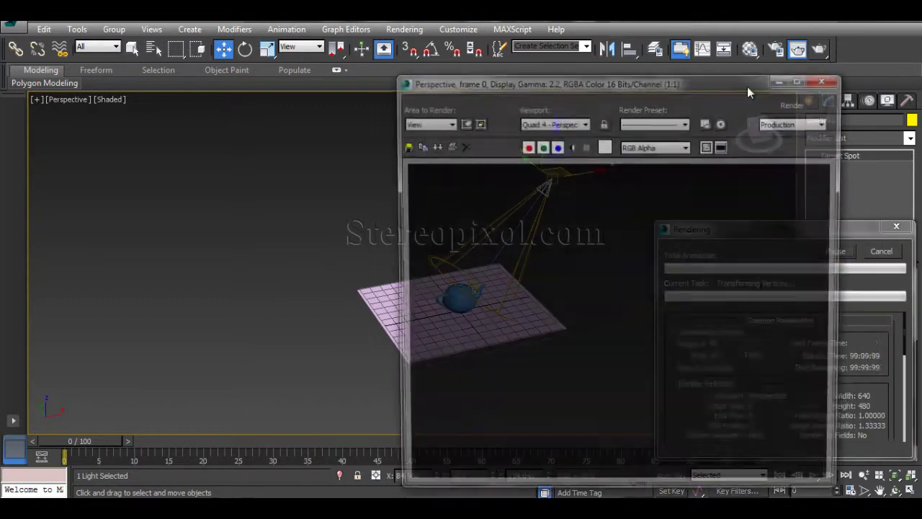
{"action": "left_click_drag", "start_coordinate": [670, 79], "coordinate": [427, 66]}
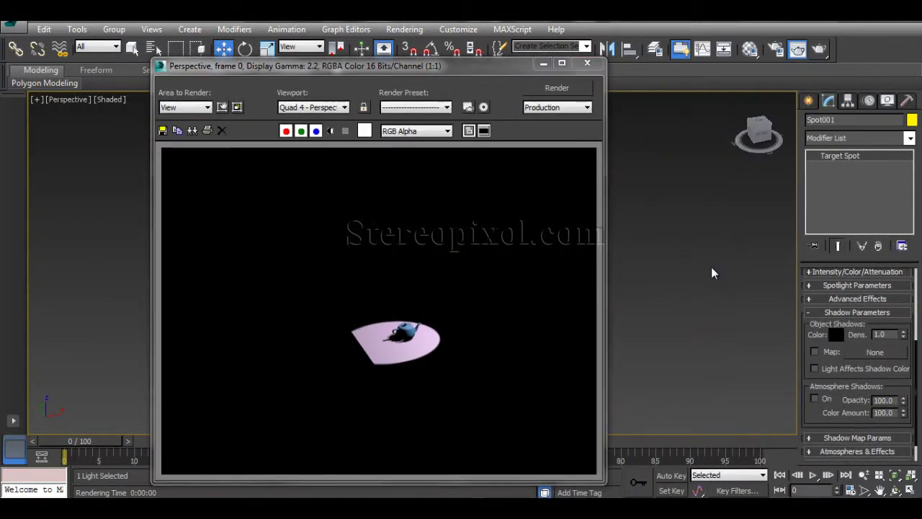
{"action": "middle_click_drag", "start_coordinate": [712, 266], "coordinate": [709, 243]}
{"action": "left_click", "coordinate": [537, 89]}
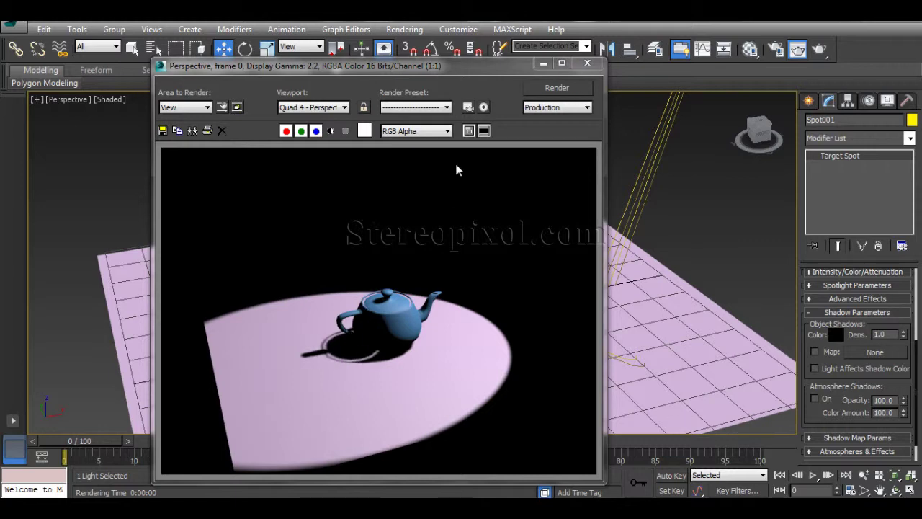
{"action": "left_click_drag", "start_coordinate": [502, 66], "coordinate": [441, 50]}
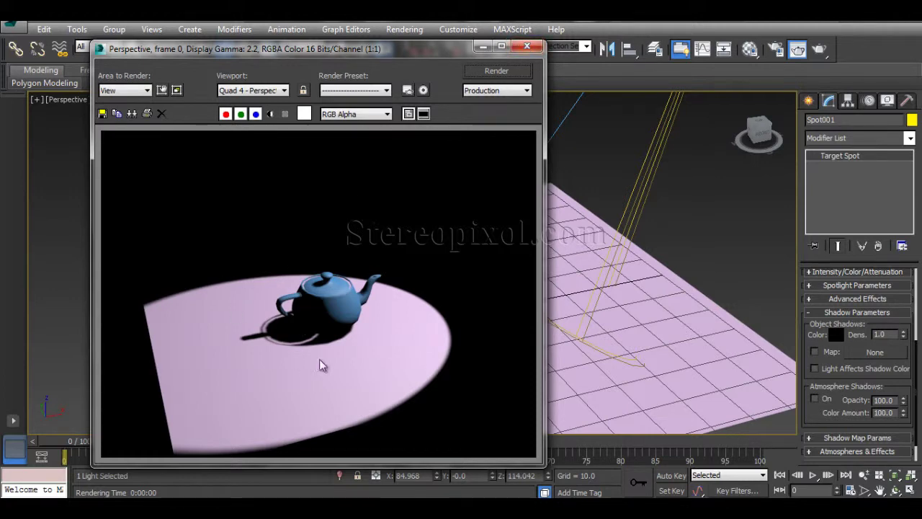
{"action": "left_click_drag", "start_coordinate": [428, 45], "coordinate": [383, 44]}
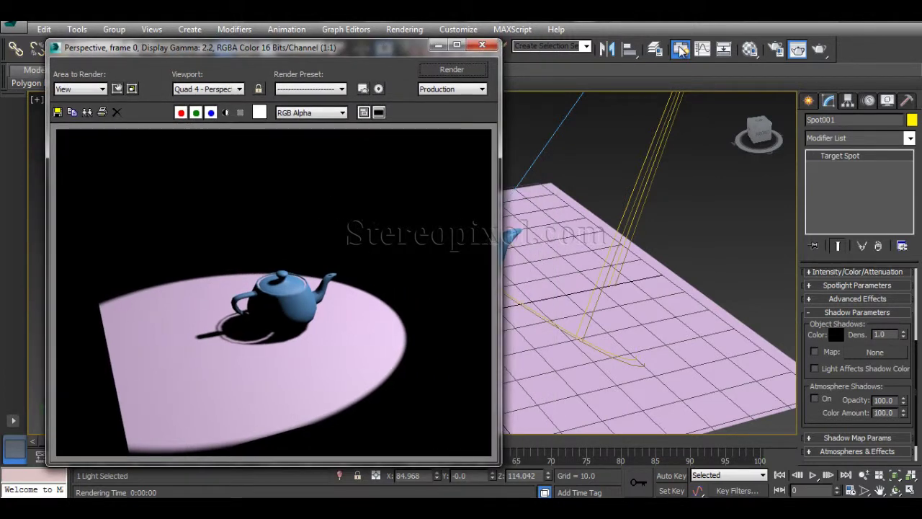
Enable Force 2-Sided in the render setup and render the teapot again
{"action": "left_click", "coordinate": [776, 49]}
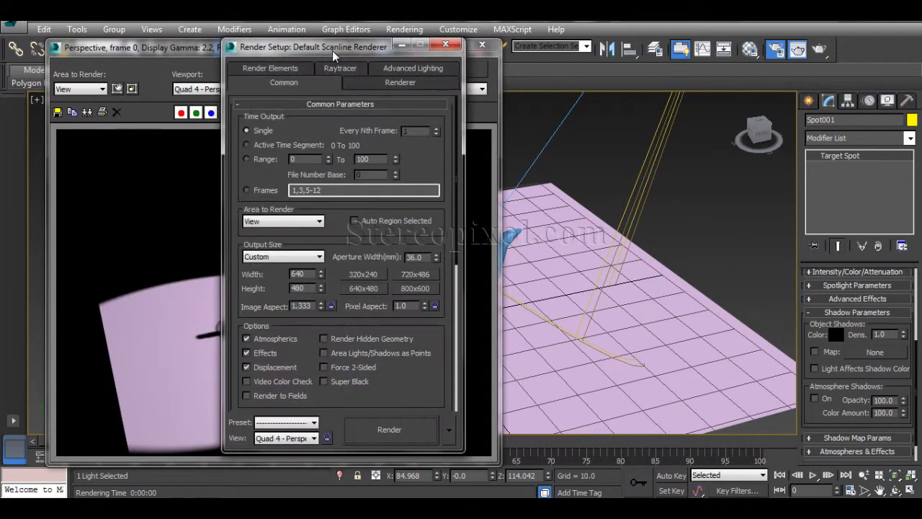
{"action": "left_click_drag", "start_coordinate": [332, 41], "coordinate": [516, 40]}
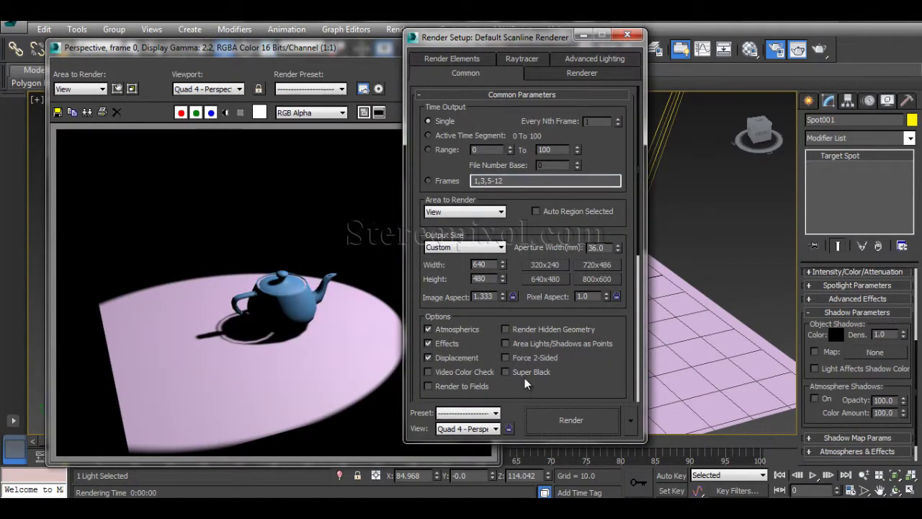
{"action": "left_click", "coordinate": [525, 358]}
{"action": "left_click", "coordinate": [348, 48]}
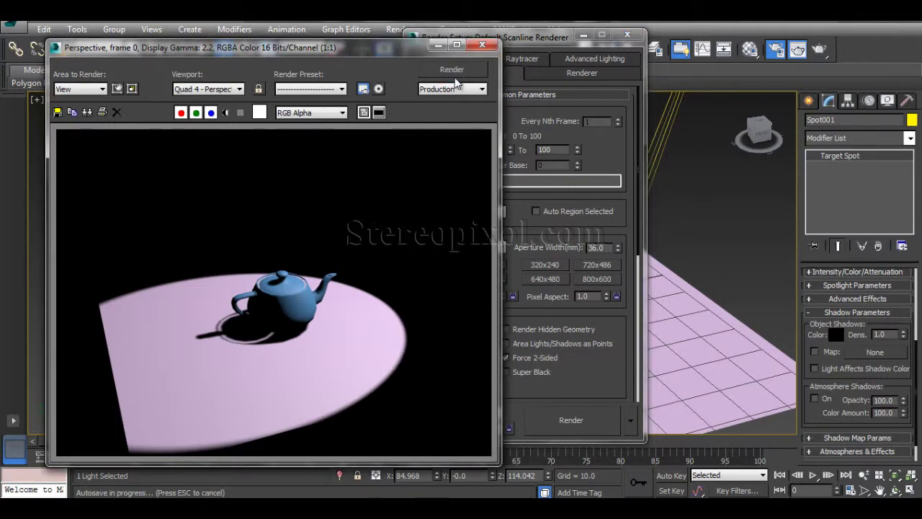
{"action": "left_click", "coordinate": [452, 70]}
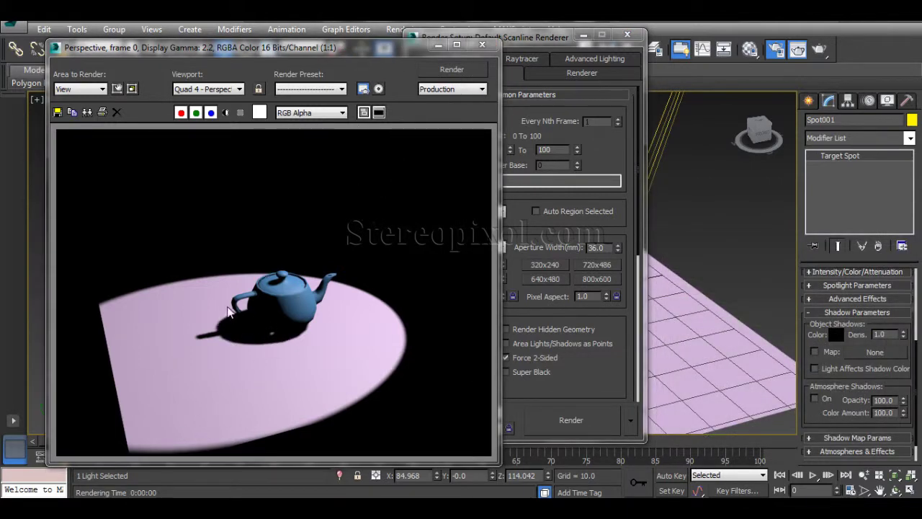
Turn off Force 2-Sided and try the default material's 2-Sided option on the teapot instead
{"action": "left_click", "coordinate": [550, 358]}
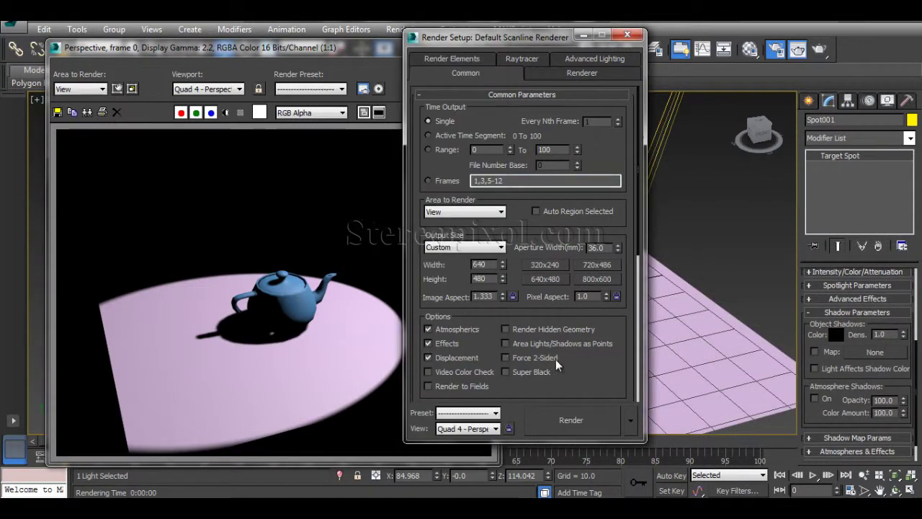
{"action": "left_click", "coordinate": [750, 49]}
{"action": "left_click_drag", "start_coordinate": [227, 29], "coordinate": [502, 24]}
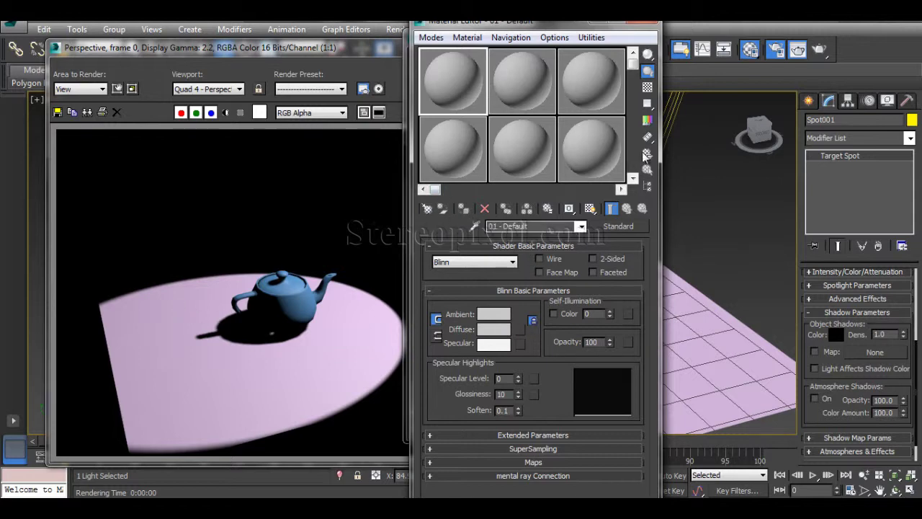
{"action": "left_click_drag", "start_coordinate": [547, 28], "coordinate": [436, 25]}
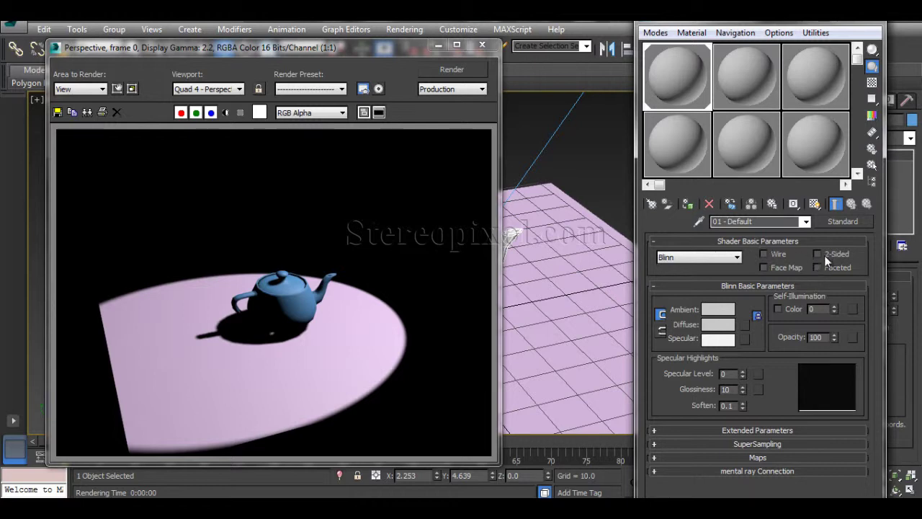
{"action": "left_click_drag", "start_coordinate": [705, 22], "coordinate": [599, 107]}
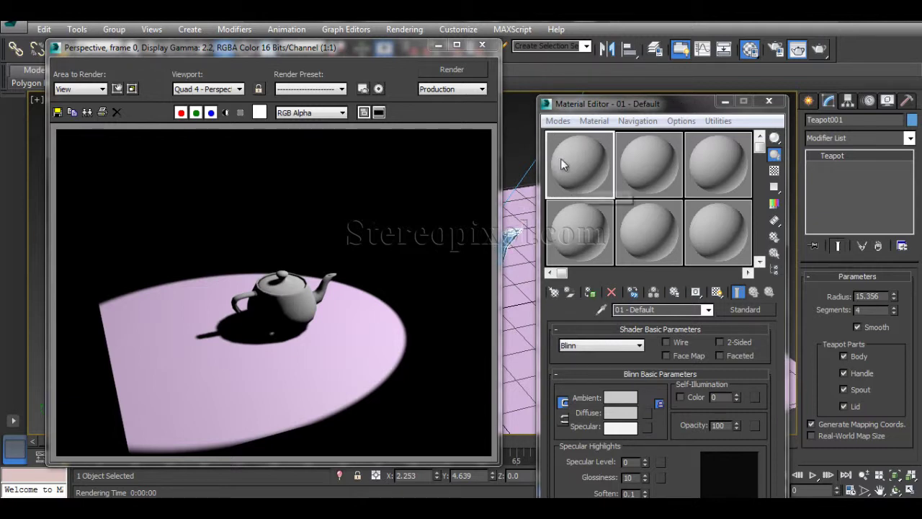
{"action": "left_click", "coordinate": [769, 101]}
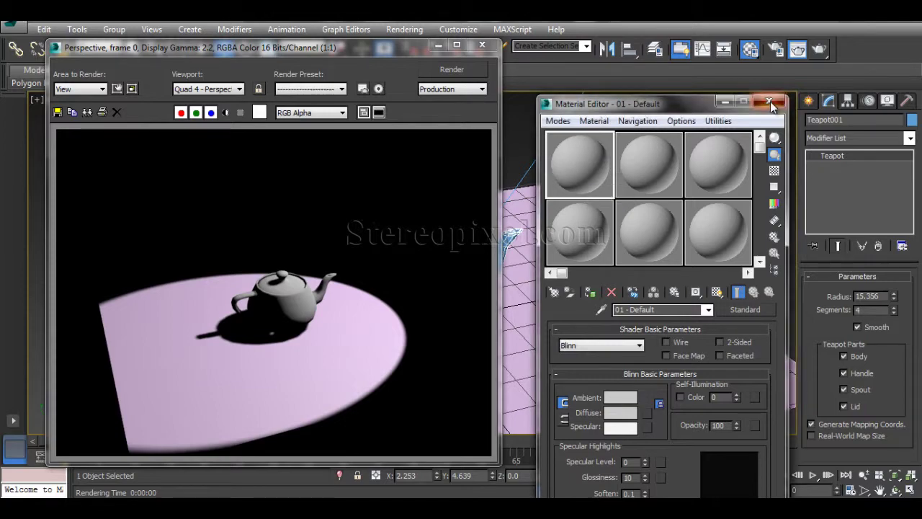
Turn Force 2-Sided back on for the whole render and re-render the Perspective view
{"action": "left_click", "coordinate": [776, 49]}
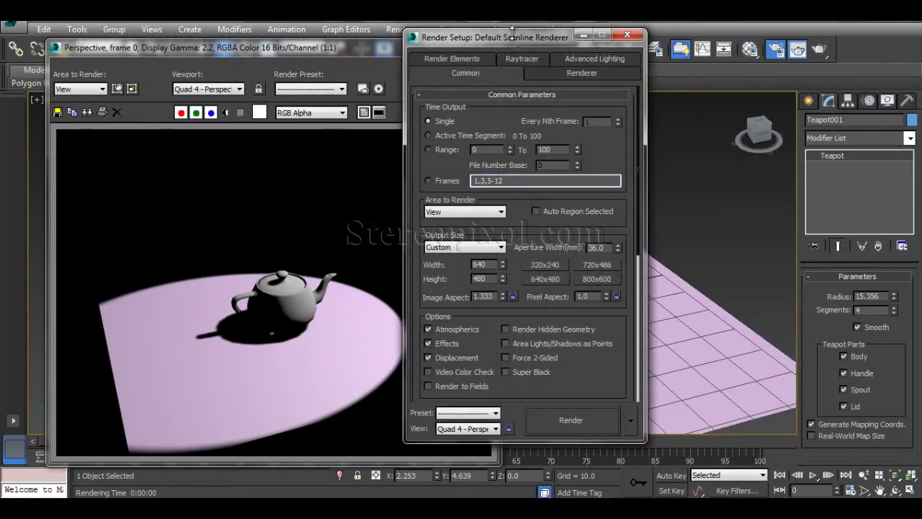
{"action": "left_click_drag", "start_coordinate": [541, 36], "coordinate": [634, 33]}
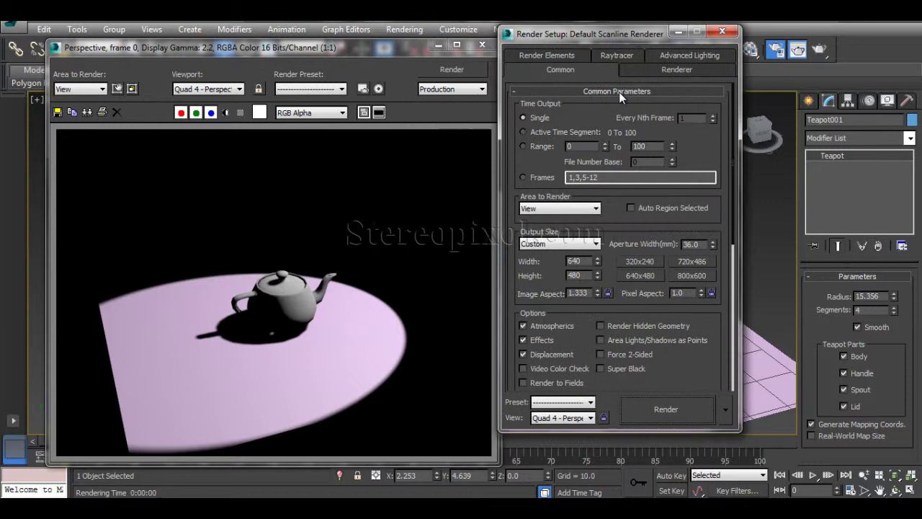
{"action": "left_click", "coordinate": [621, 354]}
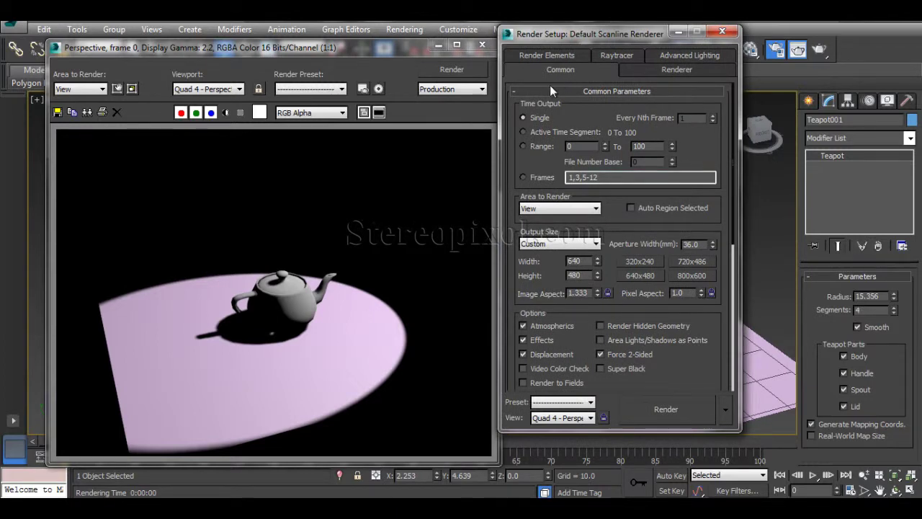
{"action": "left_click", "coordinate": [666, 409]}
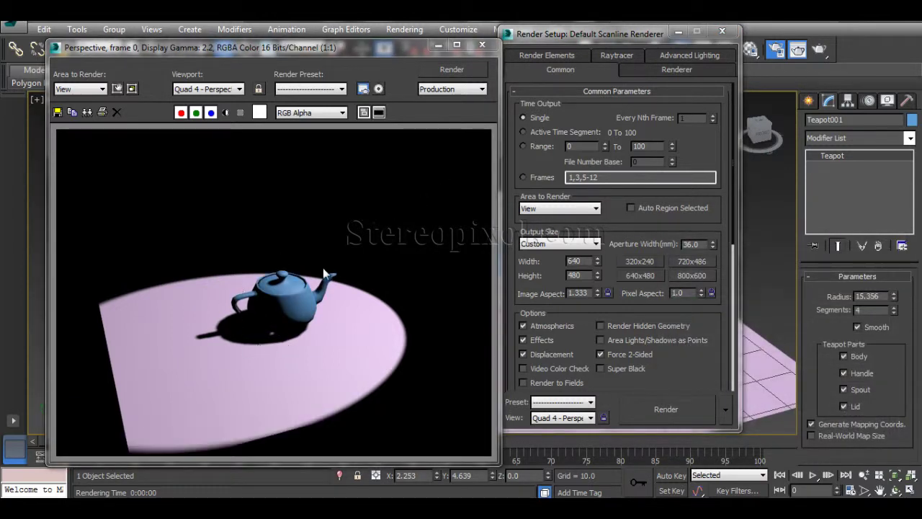
Close the render setup and reselect the spotlight to return to its shadow parameters
{"action": "left_click", "coordinate": [722, 31]}
{"action": "middle_click_drag", "start_coordinate": [653, 256], "coordinate": [651, 283]}
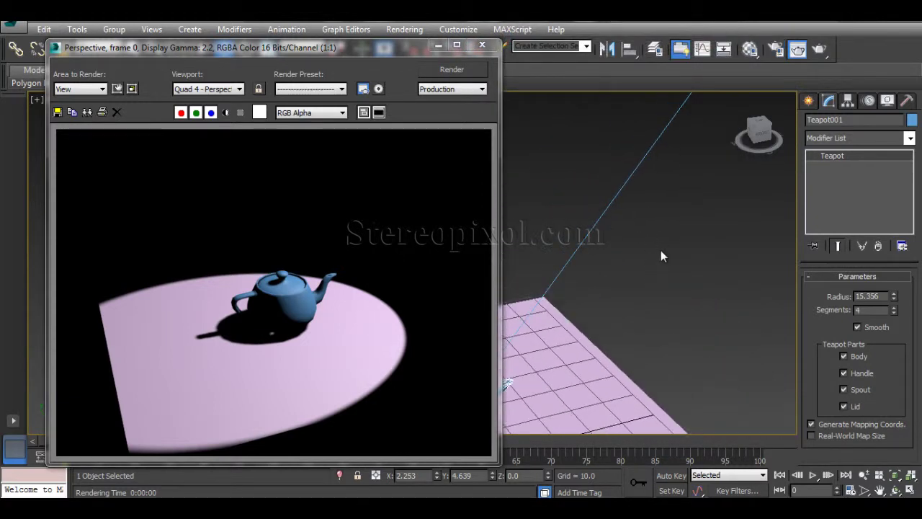
{"action": "scroll", "coordinate": [661, 250], "scroll_direction": "down", "scroll_amount": 3}
{"action": "left_click", "coordinate": [697, 151]}
{"action": "middle_click_drag", "start_coordinate": [678, 252], "coordinate": [662, 233]}
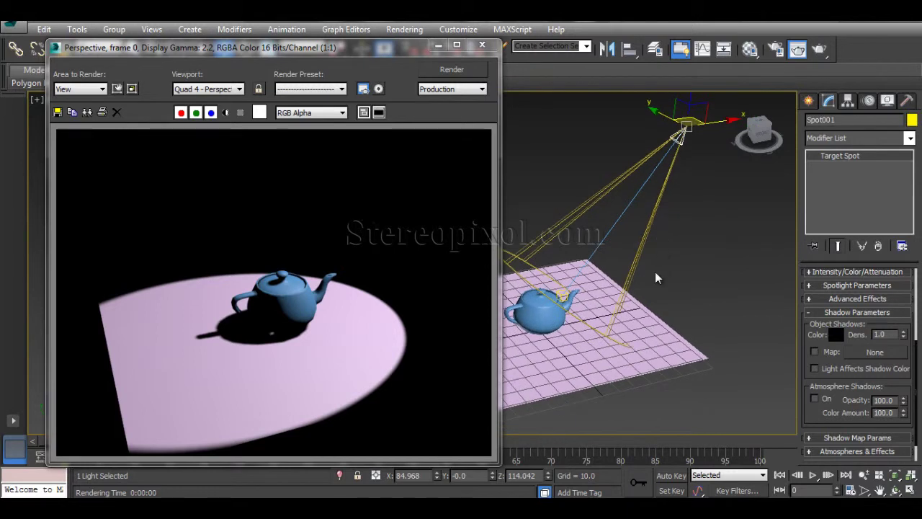
{"action": "scroll", "coordinate": [657, 272], "scroll_direction": "up", "scroll_amount": 3}
{"action": "middle_click_drag", "start_coordinate": [660, 272], "coordinate": [688, 238]}
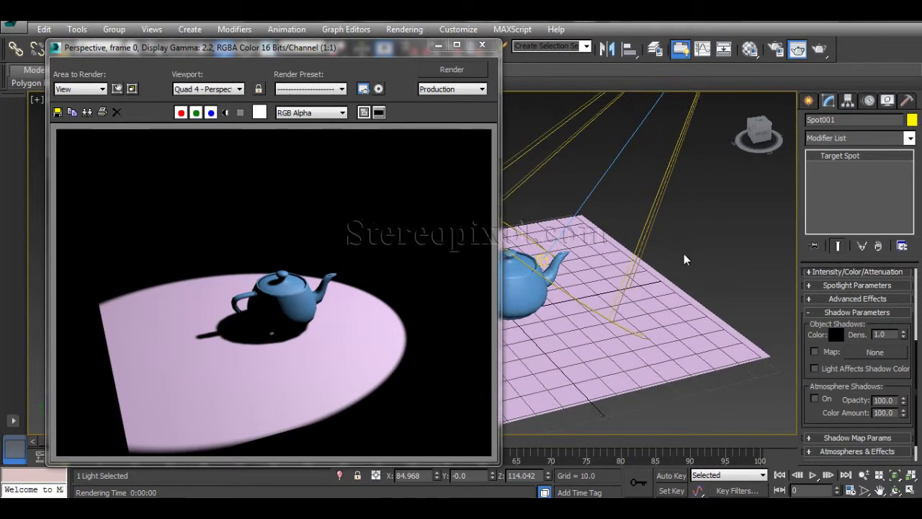
Set the spotlight's object shadow color to pure red (255, 0, 0) and render the Perspective view
{"action": "left_click", "coordinate": [836, 335]}
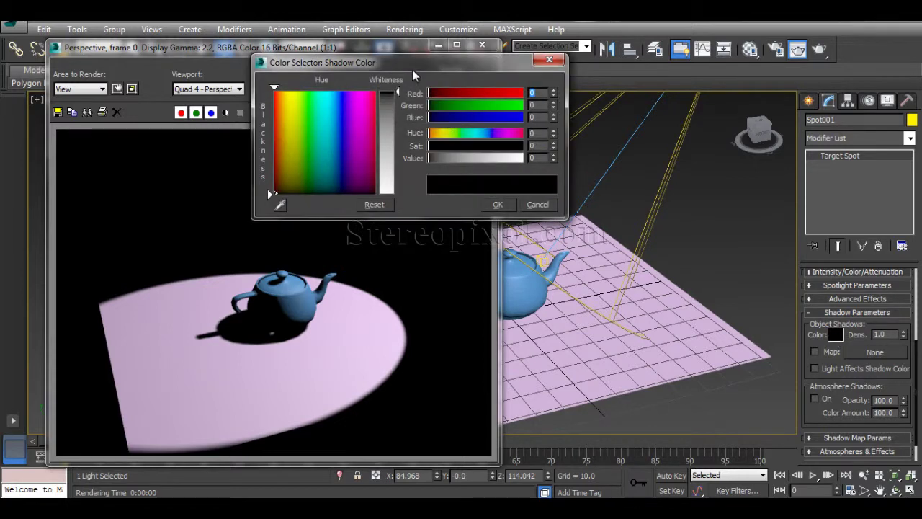
{"action": "left_click_drag", "start_coordinate": [414, 68], "coordinate": [622, 107]}
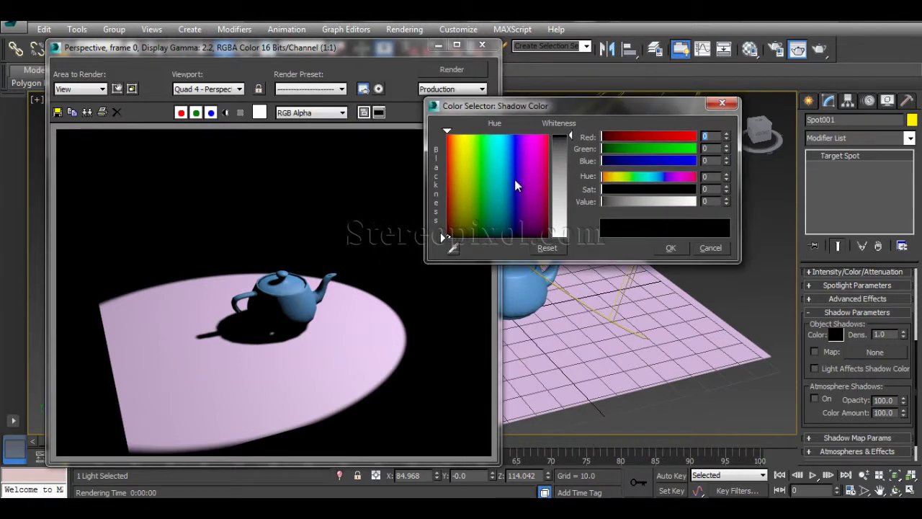
{"action": "left_click_drag", "start_coordinate": [515, 180], "coordinate": [445, 135]}
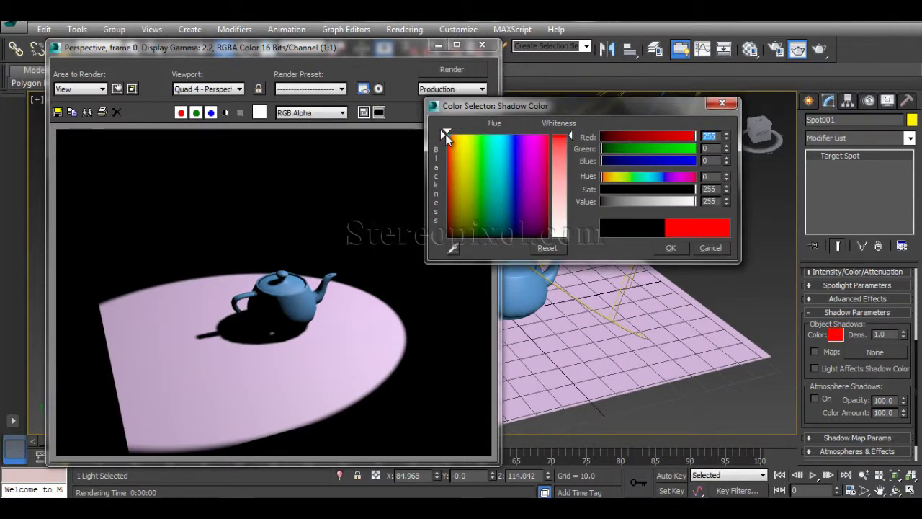
{"action": "left_click", "coordinate": [670, 248]}
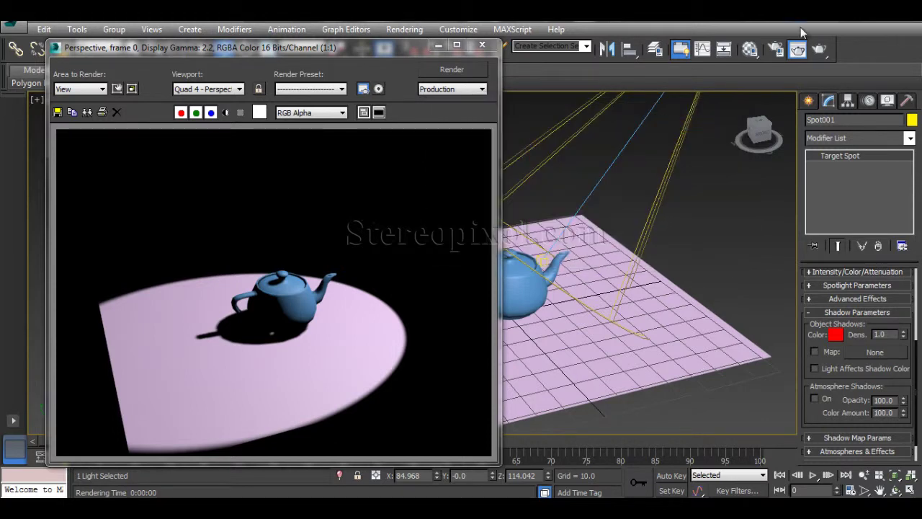
{"action": "left_click", "coordinate": [819, 49]}
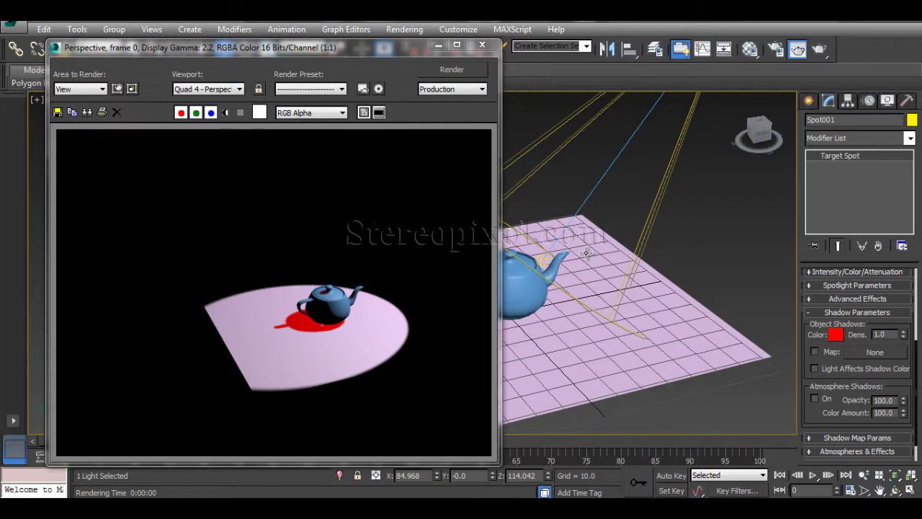
Set the spotlight's shadow color back to black and render the closer Perspective view of the teapot
{"action": "scroll", "coordinate": [588, 252], "scroll_direction": "up", "scroll_amount": 2}
{"action": "middle_click_drag", "start_coordinate": [588, 252], "coordinate": [597, 235]}
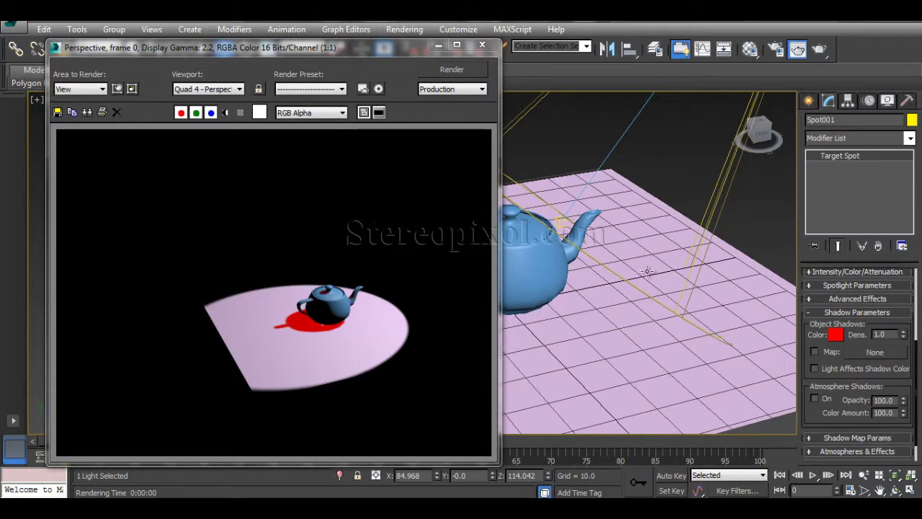
{"action": "left_click", "coordinate": [835, 335]}
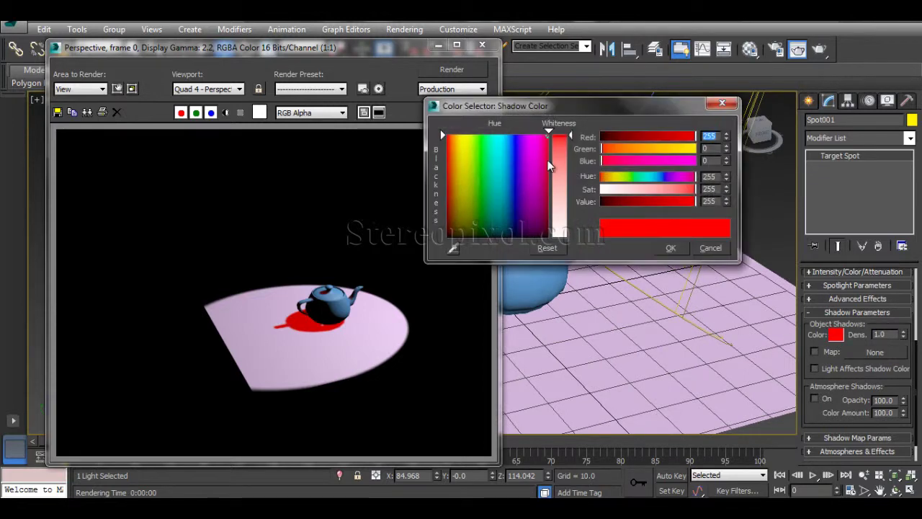
{"action": "left_click", "coordinate": [447, 237]}
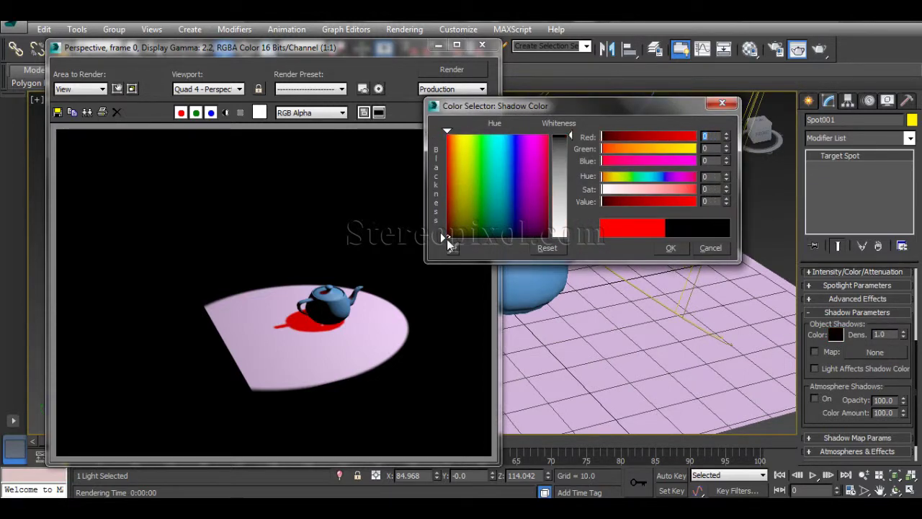
{"action": "left_click", "coordinate": [672, 247]}
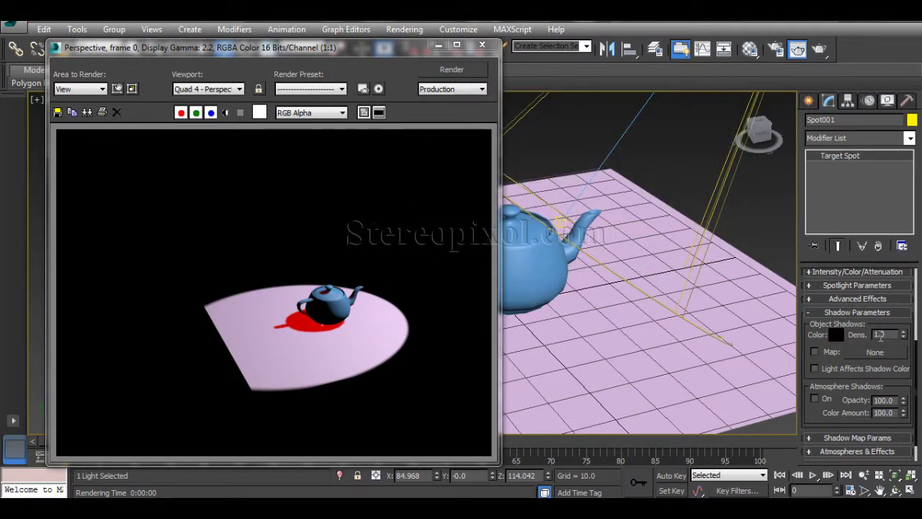
{"action": "left_click", "coordinate": [821, 48]}
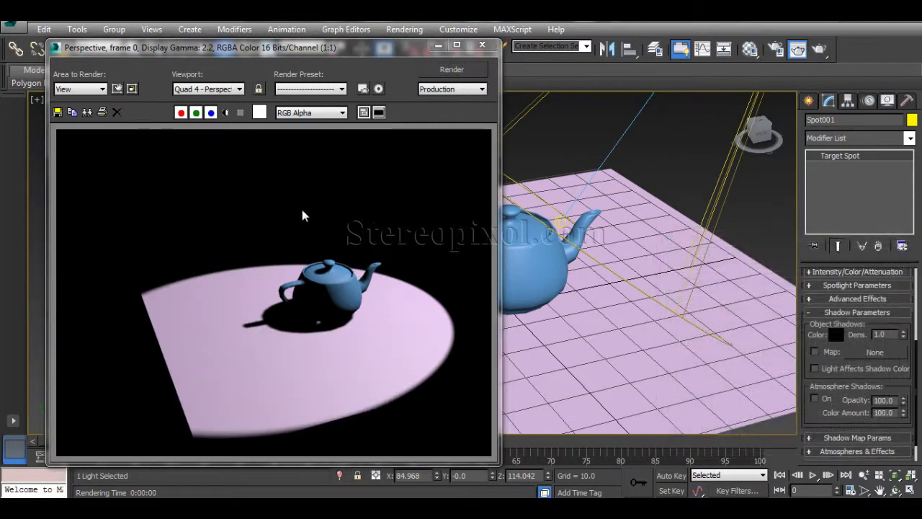
Lower the object shadow density to 0.5 and render the teapot again
{"action": "left_click_drag", "start_coordinate": [903, 335], "coordinate": [909, 367]}
{"action": "left_click_drag", "start_coordinate": [909, 373], "coordinate": [908, 369]}
{"action": "left_click", "coordinate": [821, 48]}
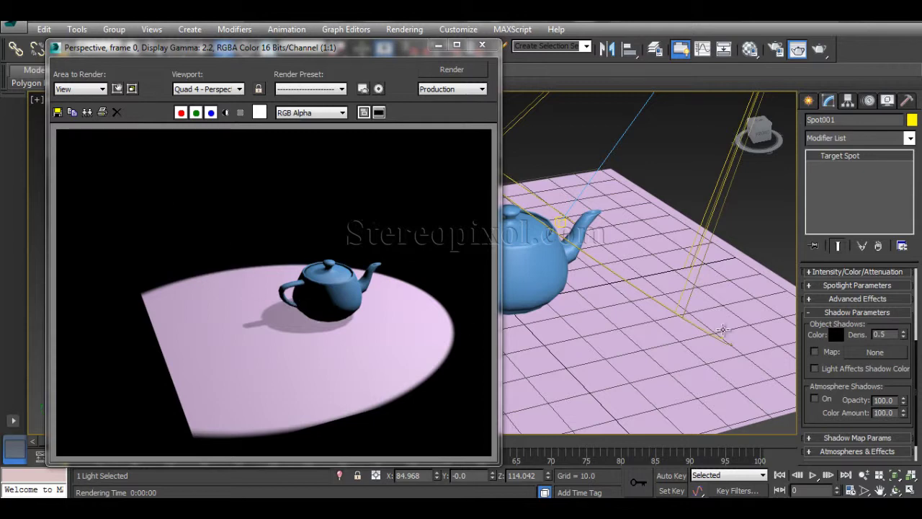
Set the shadow density back to 1.0 and assign a standard Marble map to the object shadows
{"action": "left_click", "coordinate": [880, 334]}
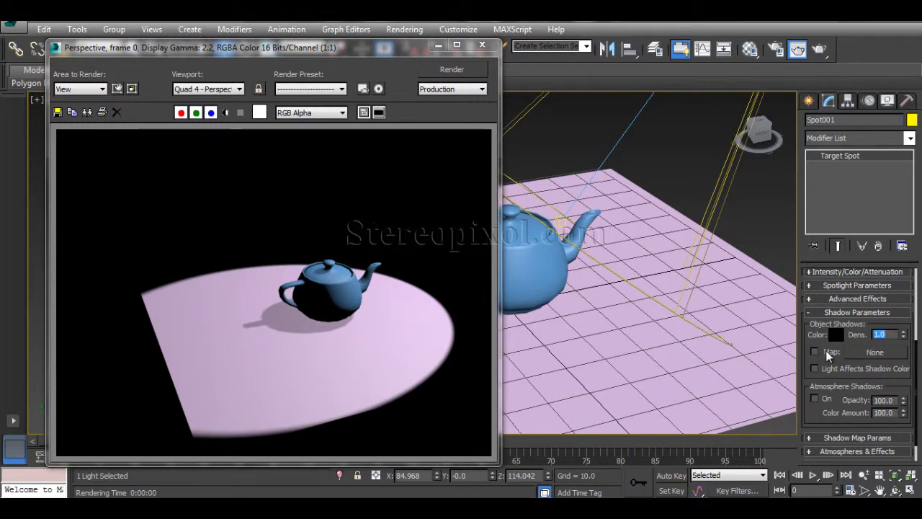
{"action": "left_click", "coordinate": [873, 353]}
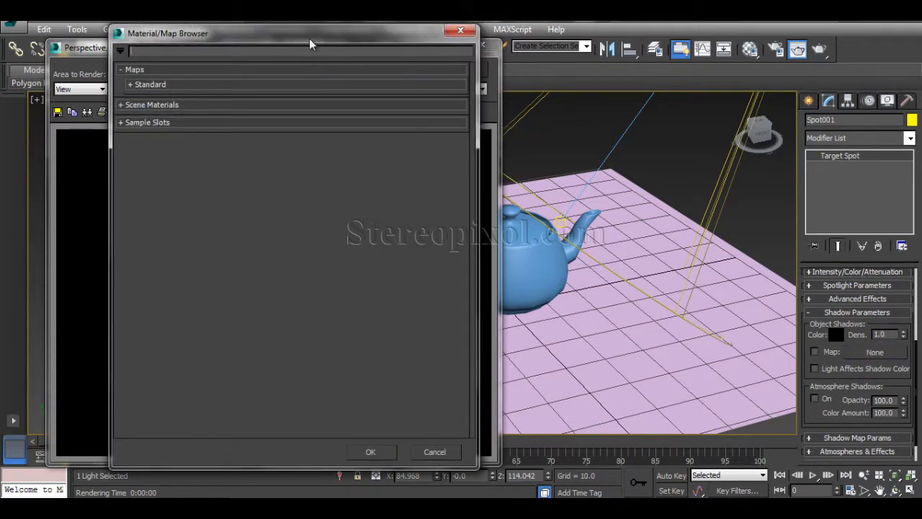
{"action": "left_click_drag", "start_coordinate": [309, 45], "coordinate": [559, 64]}
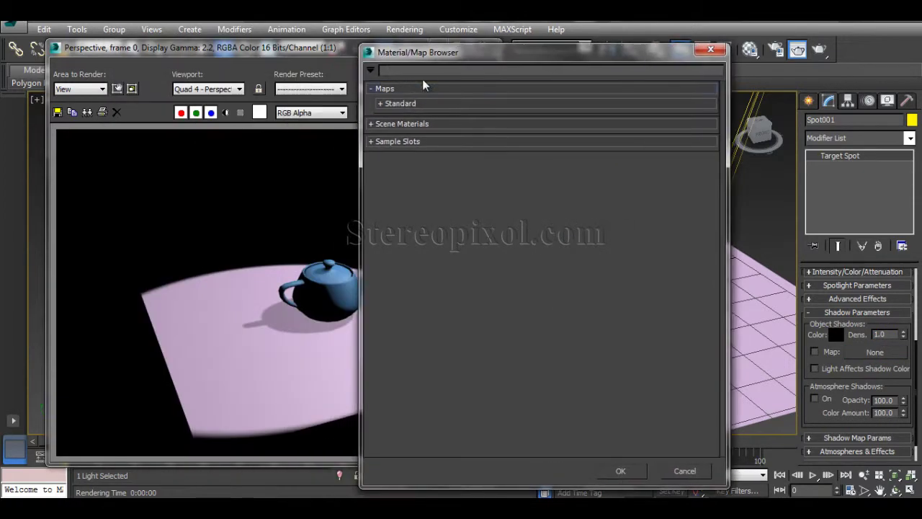
{"action": "left_click", "coordinate": [382, 103]}
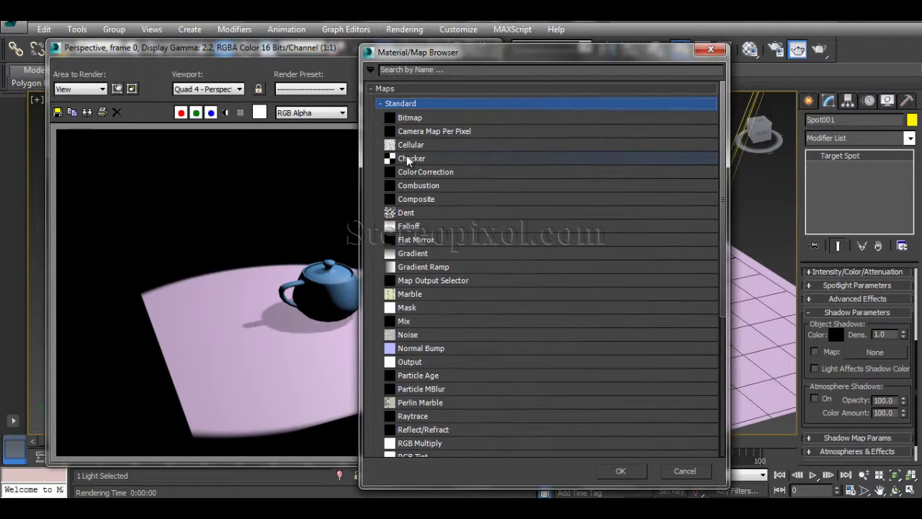
{"action": "double_click", "coordinate": [419, 295]}
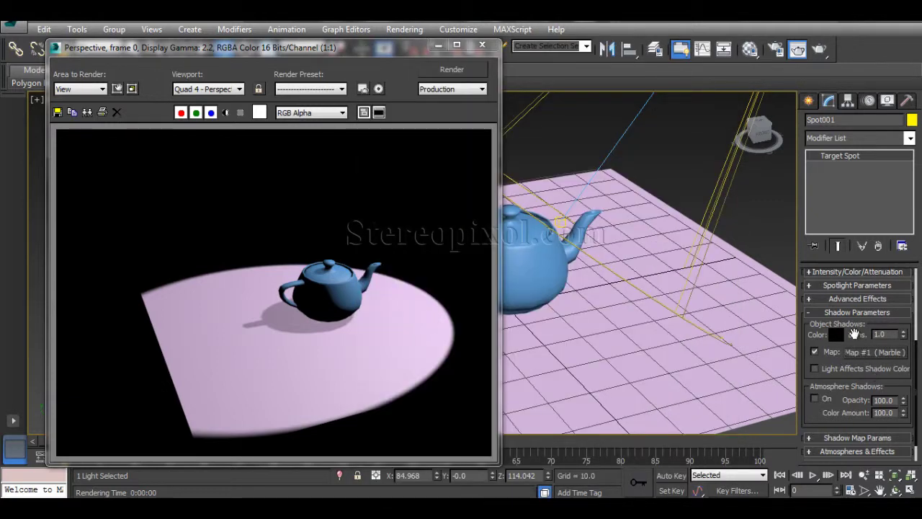
Place the shadow's Marble map in the first Material Editor sample slot as an instance and render the view
{"action": "left_click", "coordinate": [750, 48]}
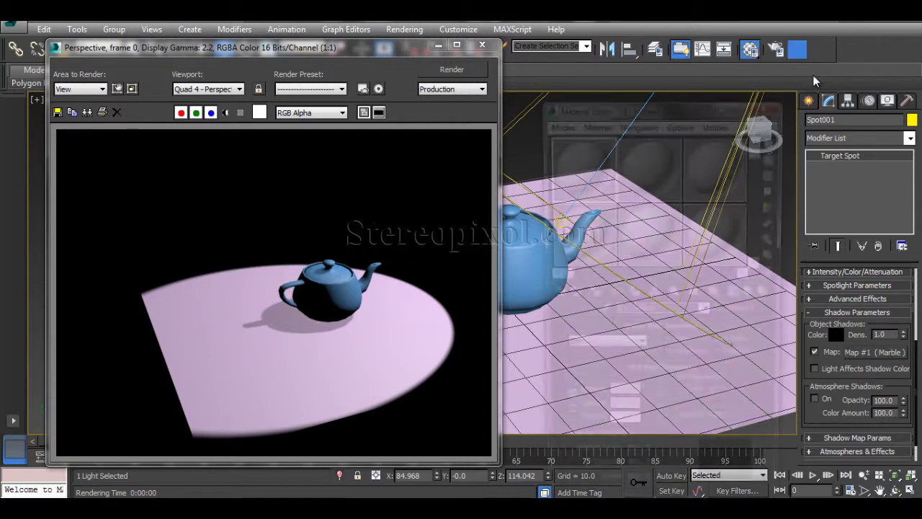
{"action": "left_click_drag", "start_coordinate": [641, 91], "coordinate": [503, 61]}
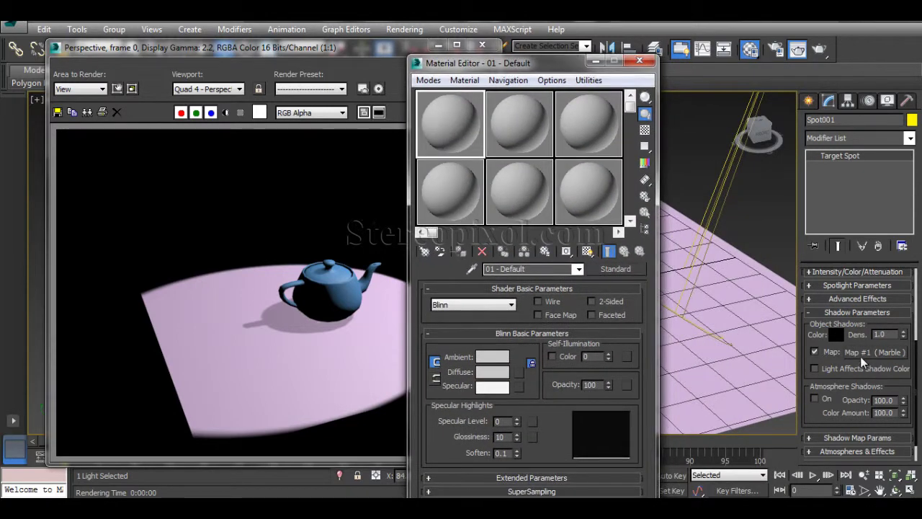
{"action": "left_click_drag", "start_coordinate": [870, 353], "coordinate": [481, 120]}
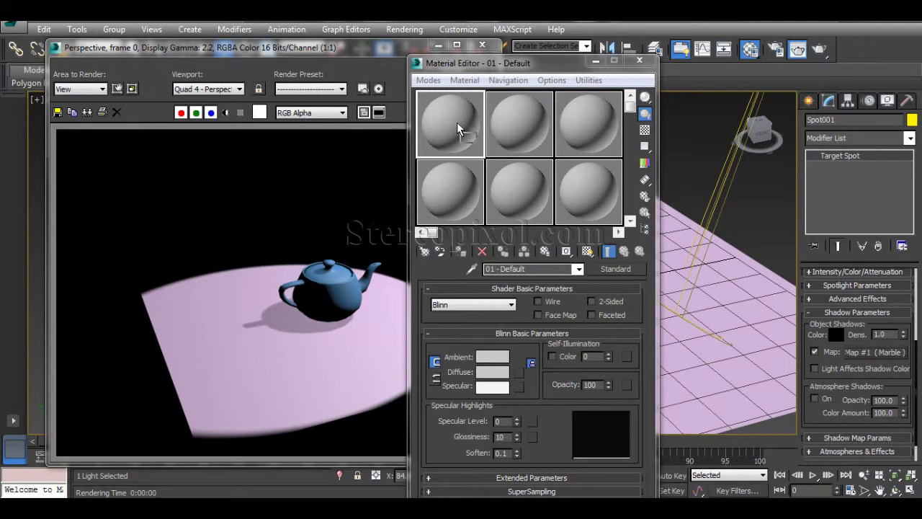
{"action": "left_click_drag", "start_coordinate": [457, 126], "coordinate": [458, 126]}
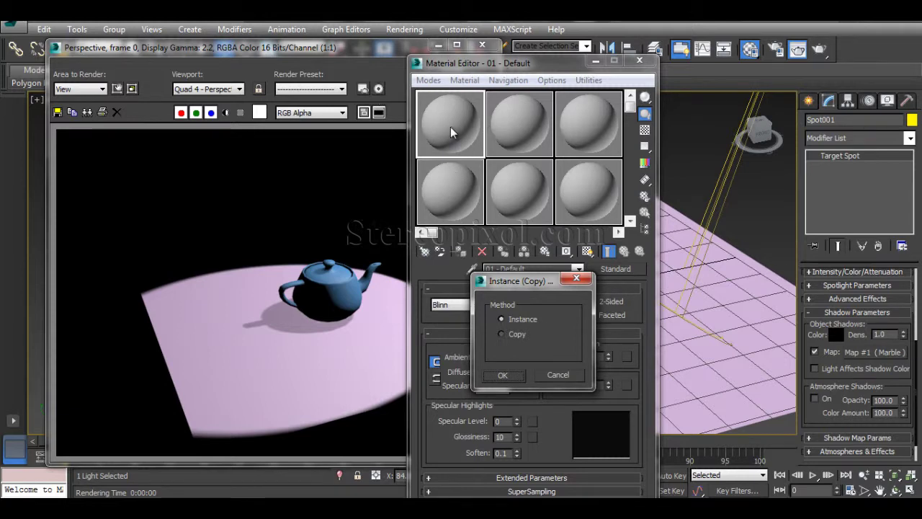
{"action": "left_click", "coordinate": [513, 376]}
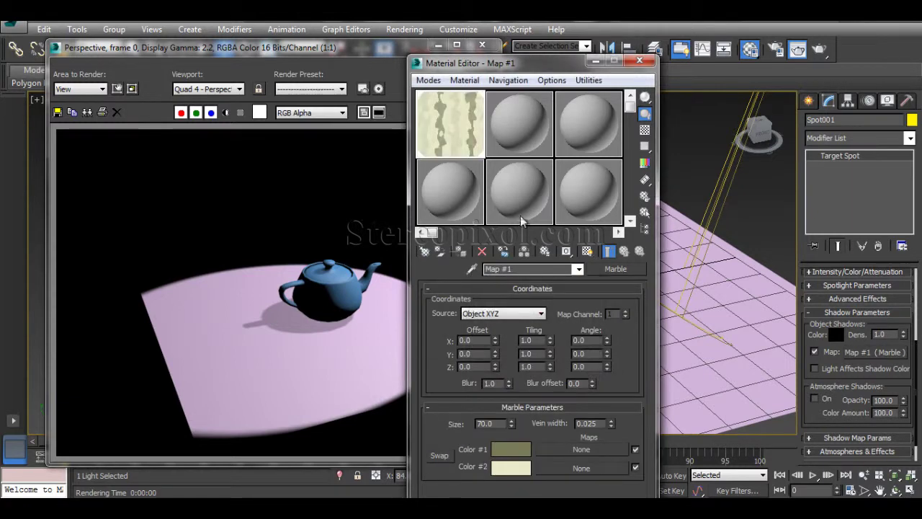
{"action": "left_click", "coordinate": [822, 48]}
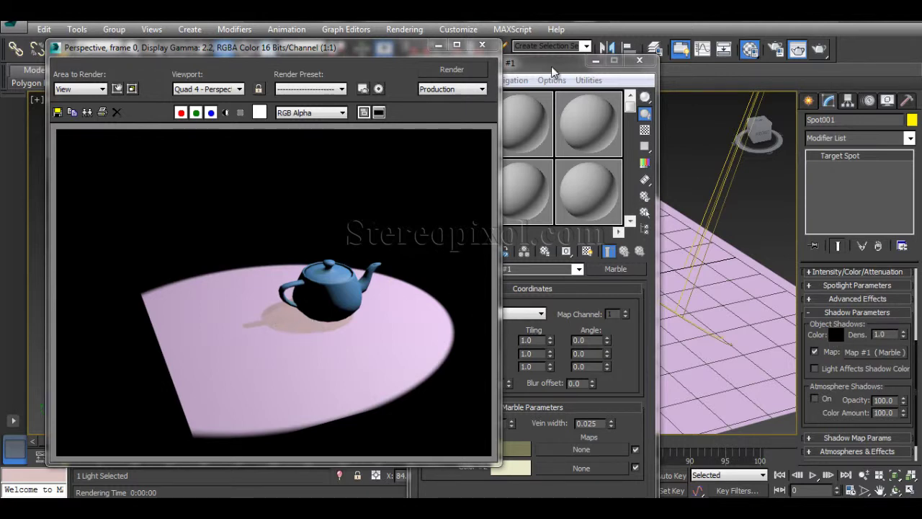
Set the Marble map's X, Y and Z tiling to 10 and render the Perspective view
{"action": "left_click_drag", "start_coordinate": [552, 66], "coordinate": [638, 63]}
{"action": "double_click", "coordinate": [611, 336]}
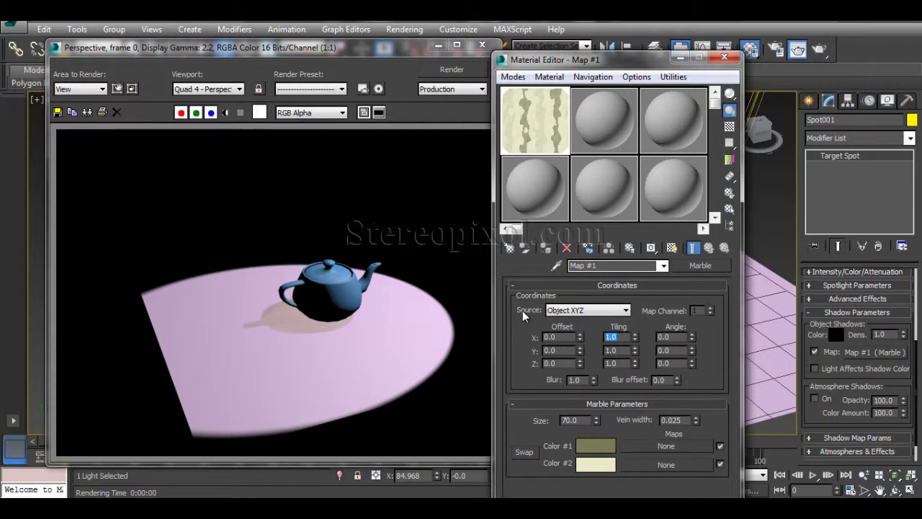
{"action": "type", "text": "10"}
{"action": "key", "text": "Tab"}
{"action": "type", "text": "101"}
{"action": "key", "text": "Tab"}
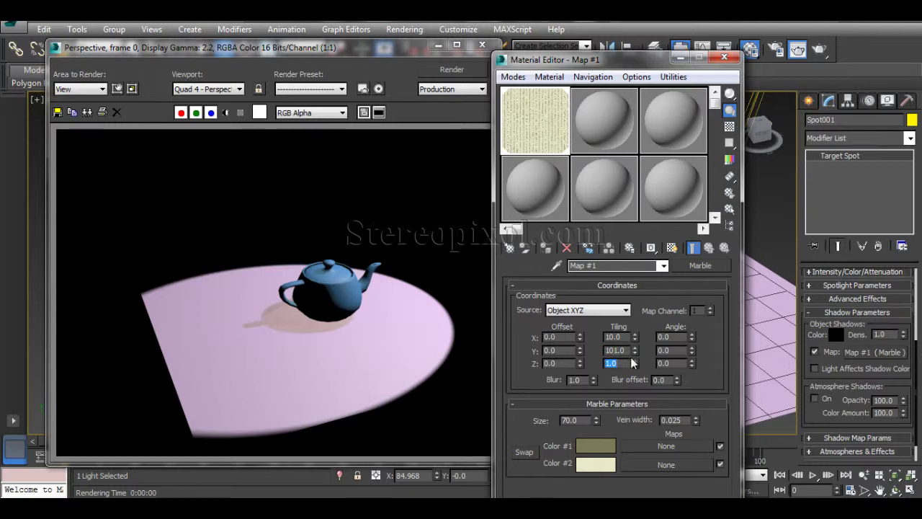
{"action": "key", "text": "shift+Tab"}
{"action": "type", "text": "10"}
{"action": "key", "text": "Tab"}
{"action": "type", "text": "10"}
{"action": "key", "text": "Return"}
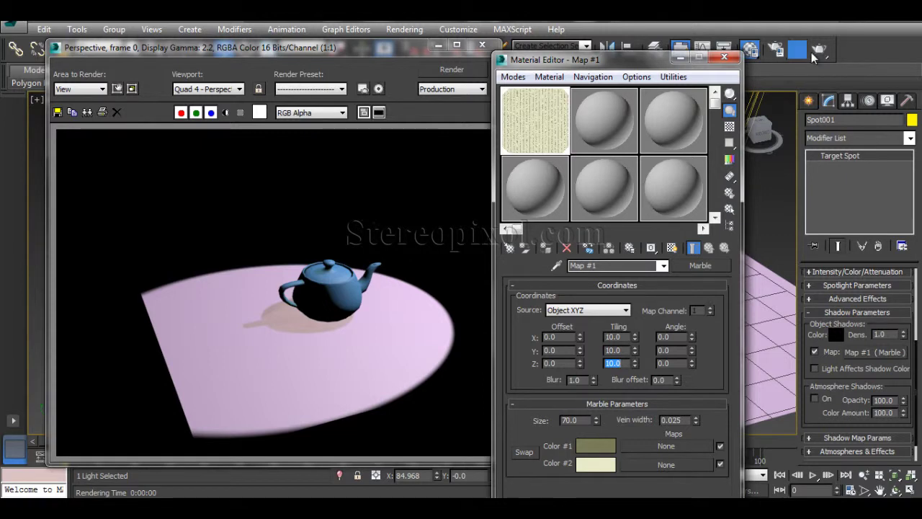
{"action": "left_click", "coordinate": [819, 51]}
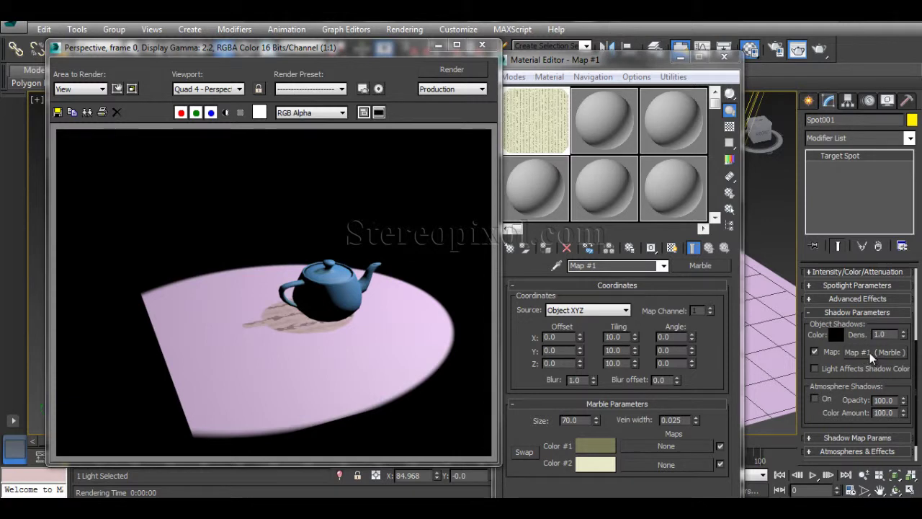
Replace the Marble shadow map with a Checker map, discarding the old map
{"action": "left_click", "coordinate": [707, 265]}
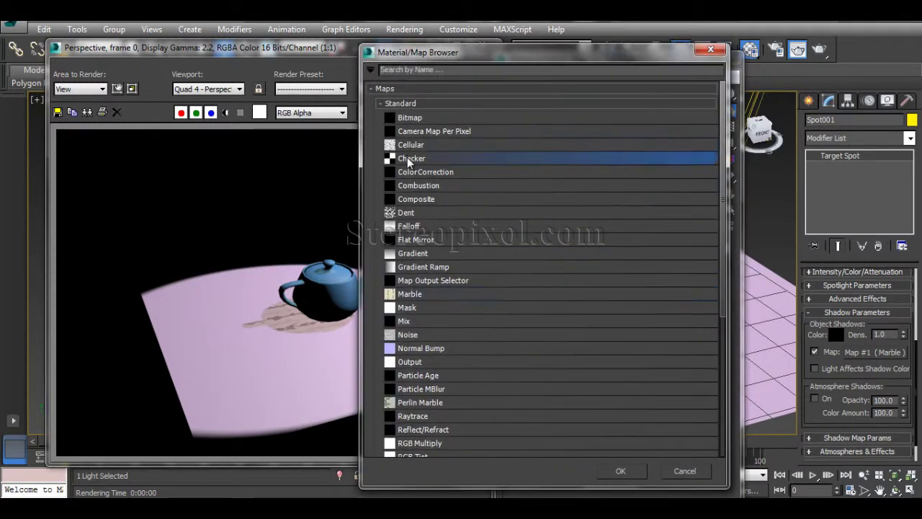
{"action": "double_click", "coordinate": [407, 157]}
{"action": "left_click", "coordinate": [599, 315]}
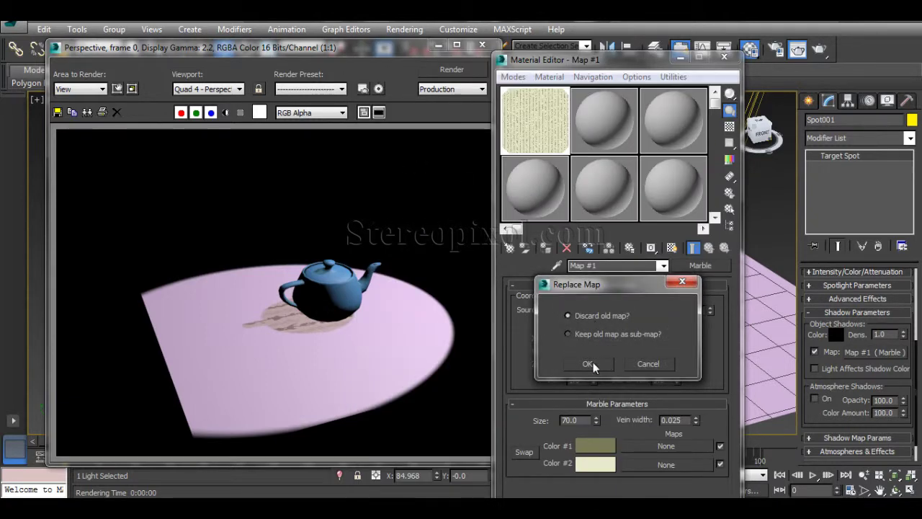
{"action": "left_click", "coordinate": [589, 363]}
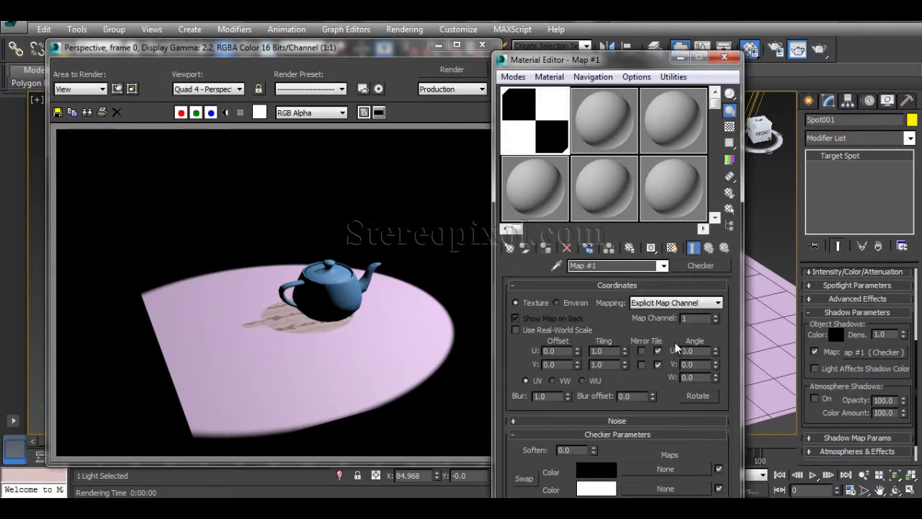
Set the Checker map's U and V tiling to 10 and render the patterned shadow
{"action": "double_click", "coordinate": [613, 353]}
{"action": "type", "text": "10"}
{"action": "key", "text": "Return"}
{"action": "key", "text": "Tab"}
{"action": "type", "text": "10"}
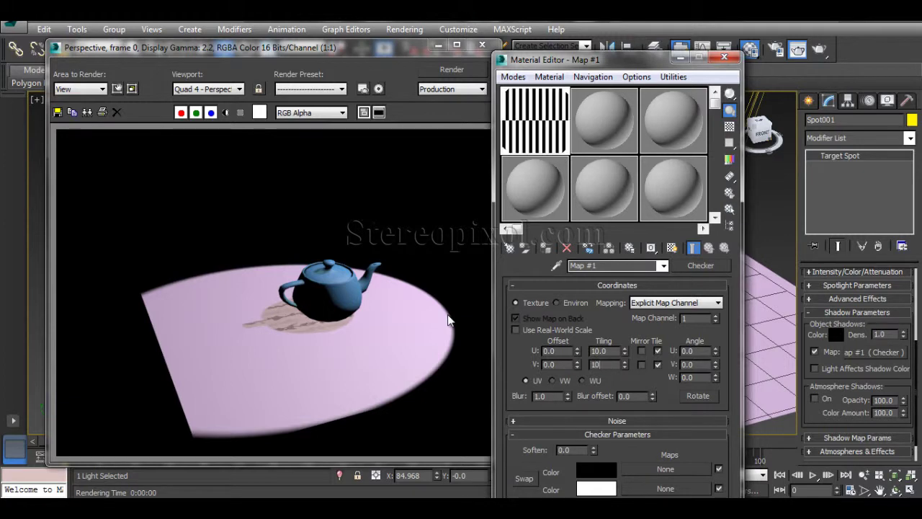
{"action": "key", "text": "Return"}
{"action": "left_click", "coordinate": [819, 51]}
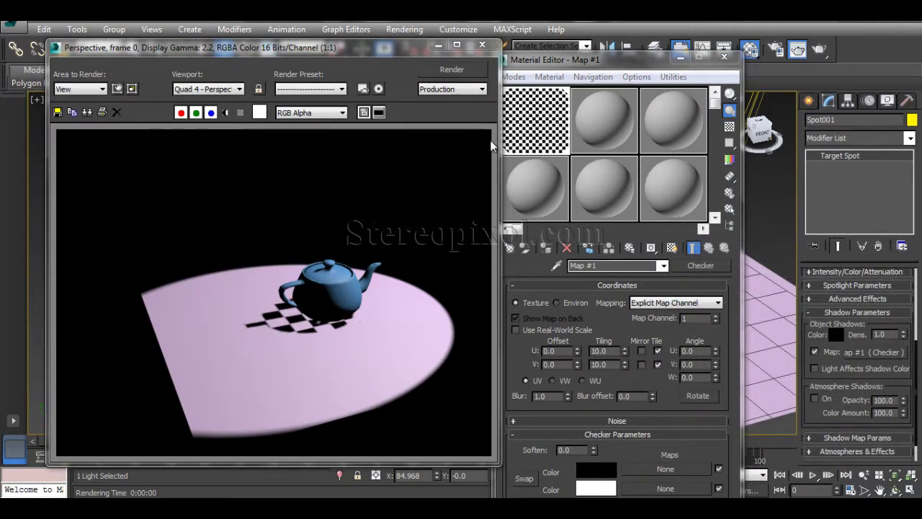
Change the Checker map's second color from white to a saturated bright green with hue 77 and render again
{"action": "left_click", "coordinate": [596, 489]}
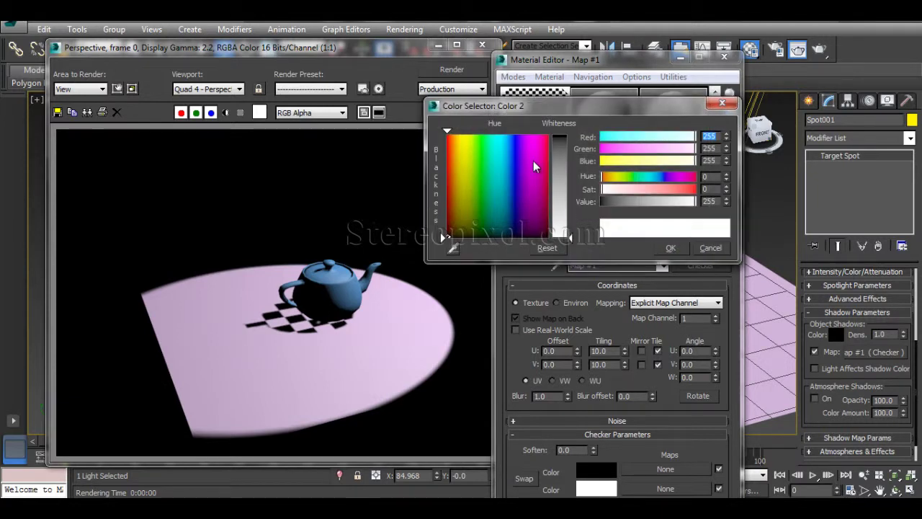
{"action": "mouse_move", "coordinate": [533, 161]}
{"action": "left_mouse_down"}
{"action": "mouse_move", "coordinate": [549, 134]}
{"action": "mouse_move", "coordinate": [454, 174]}
{"action": "mouse_move", "coordinate": [480, 134]}
{"action": "left_mouse_up"}
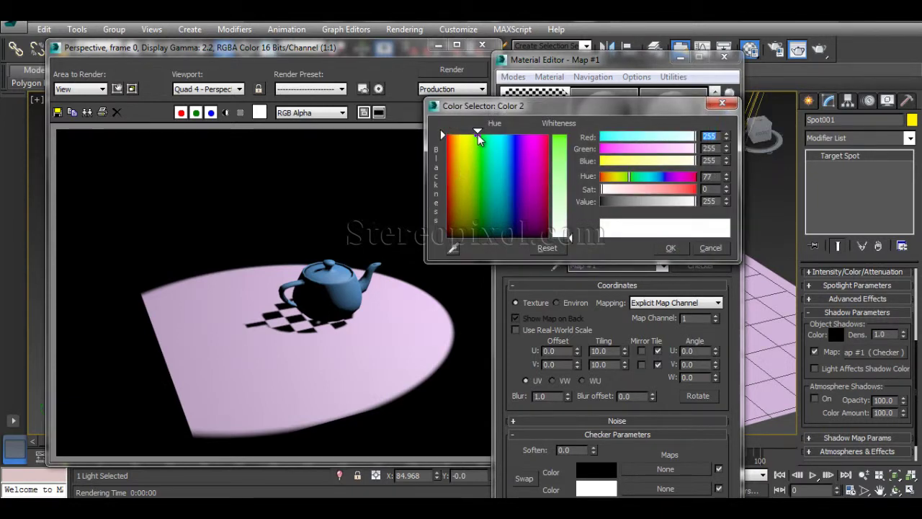
{"action": "left_click_drag", "start_coordinate": [570, 238], "coordinate": [570, 137]}
{"action": "left_click", "coordinate": [671, 248]}
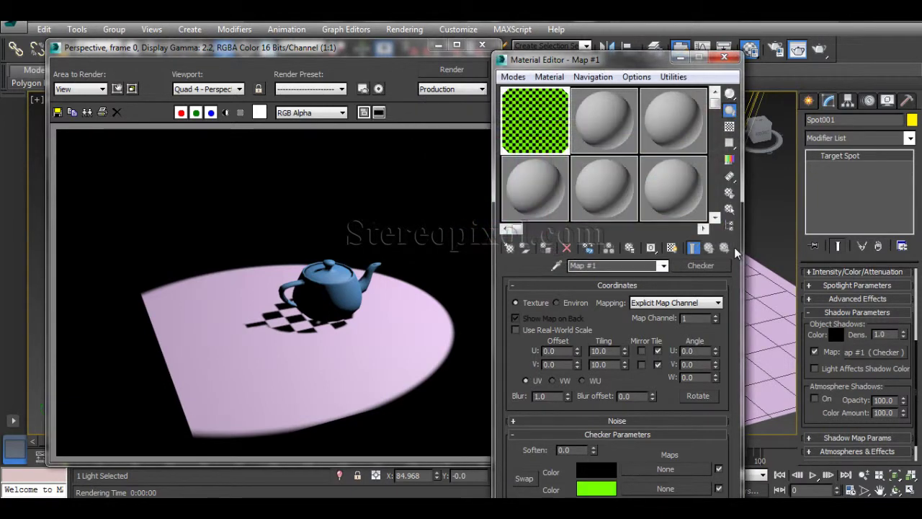
{"action": "left_click", "coordinate": [819, 49]}
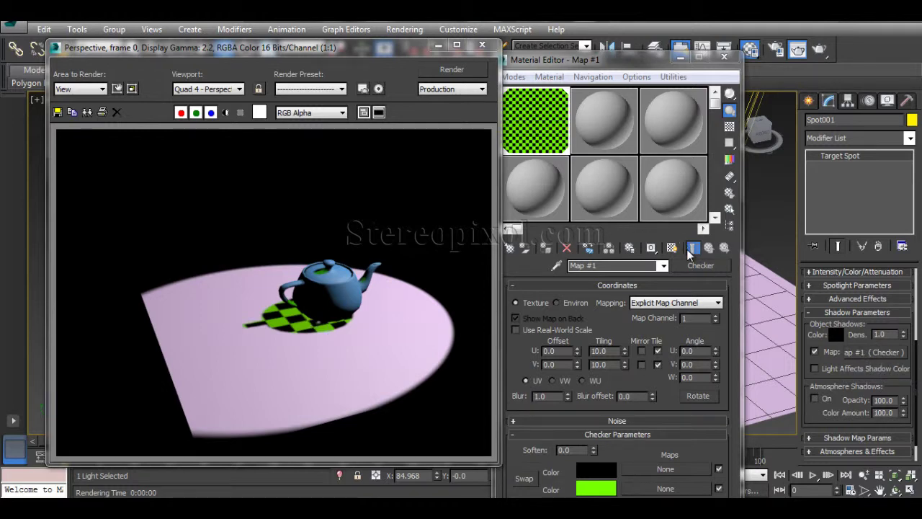
Reset the Checker map's second color to white and render the Perspective view
{"action": "left_click", "coordinate": [707, 249]}
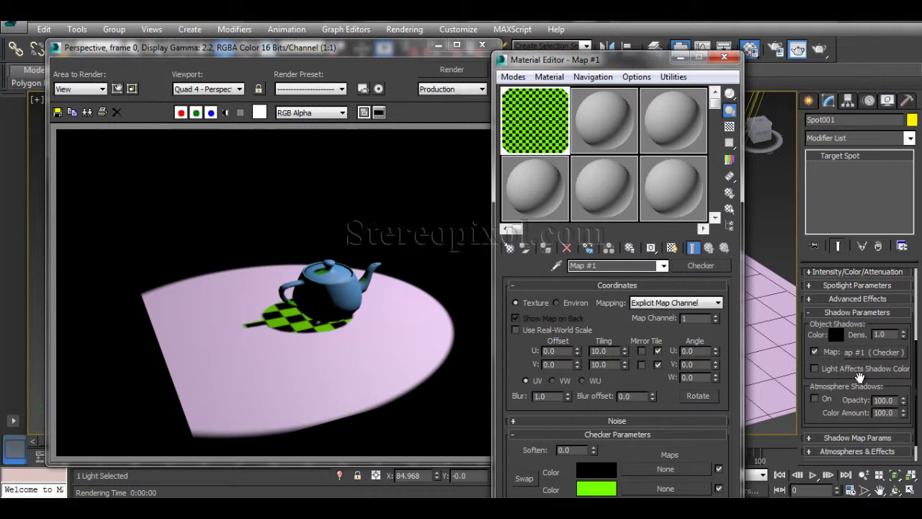
{"action": "left_click", "coordinate": [597, 489]}
{"action": "left_click_drag", "start_coordinate": [563, 150], "coordinate": [562, 235]}
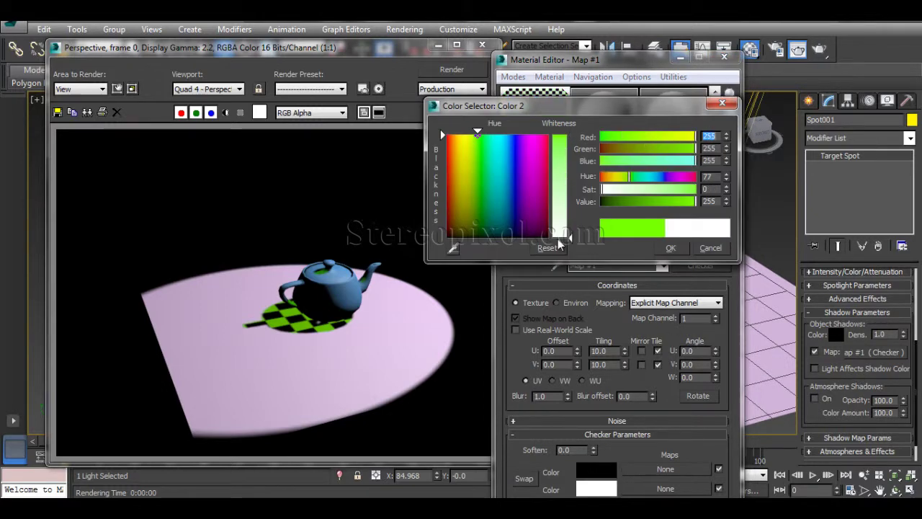
{"action": "left_click", "coordinate": [676, 249]}
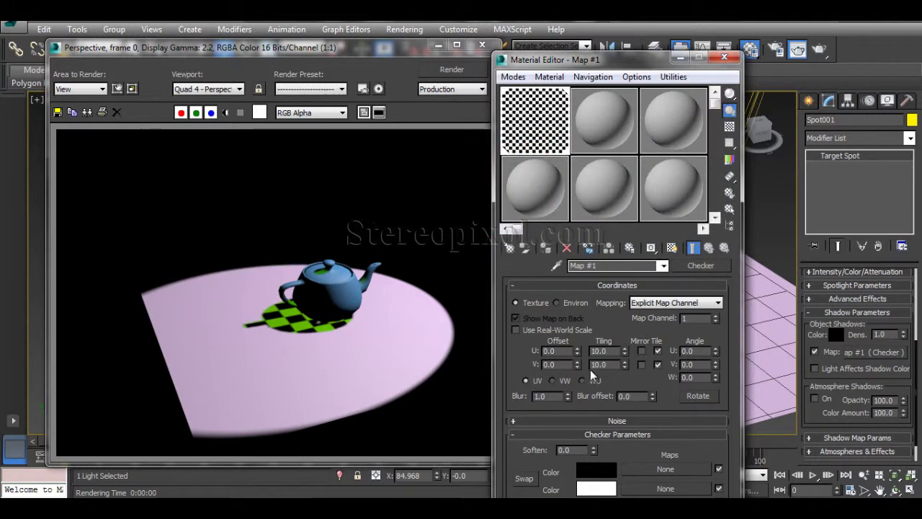
{"action": "left_click", "coordinate": [818, 51]}
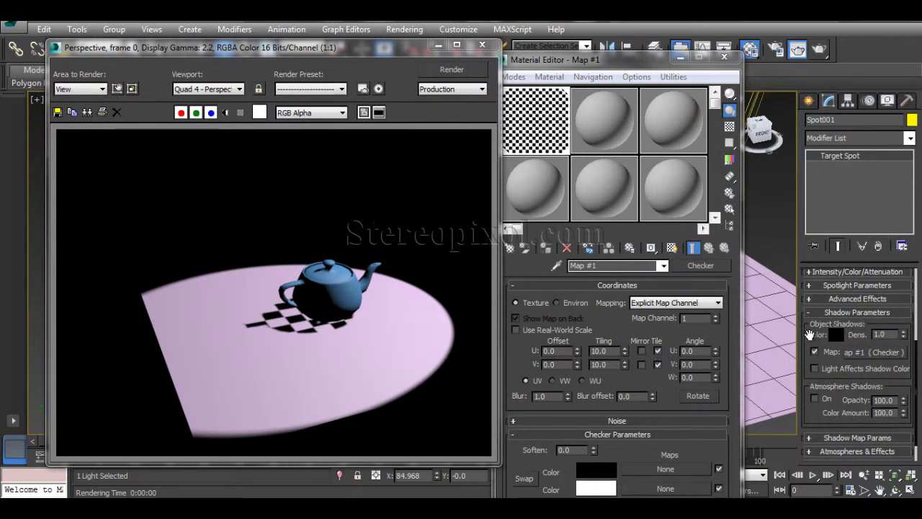
Change the spotlight's light color to pure red and render the Perspective view
{"action": "scroll", "coordinate": [835, 303], "scroll_direction": "up", "scroll_amount": 4}
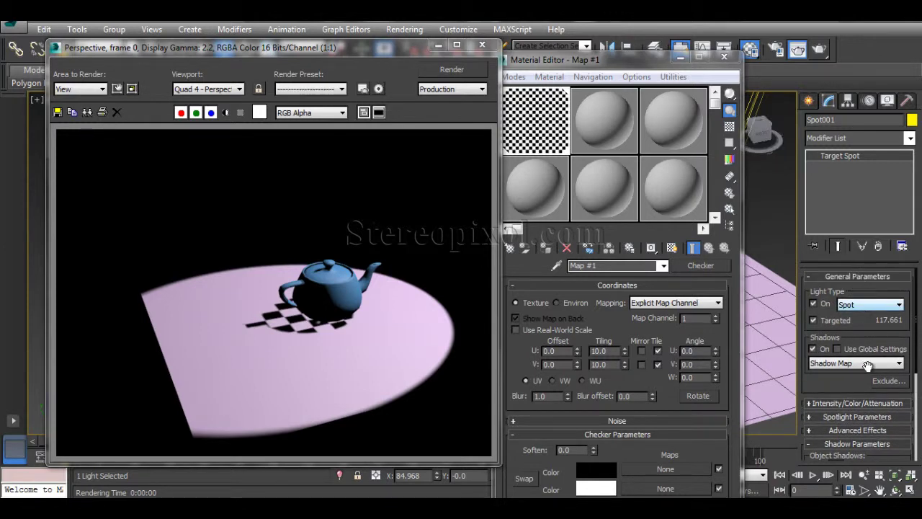
{"action": "left_click", "coordinate": [857, 405]}
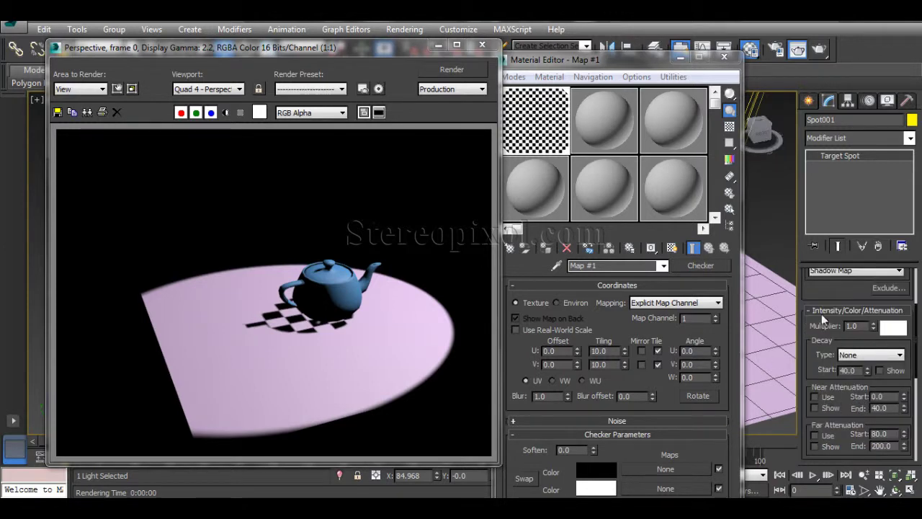
{"action": "left_click", "coordinate": [892, 328]}
{"action": "left_click_drag", "start_coordinate": [471, 154], "coordinate": [446, 134]}
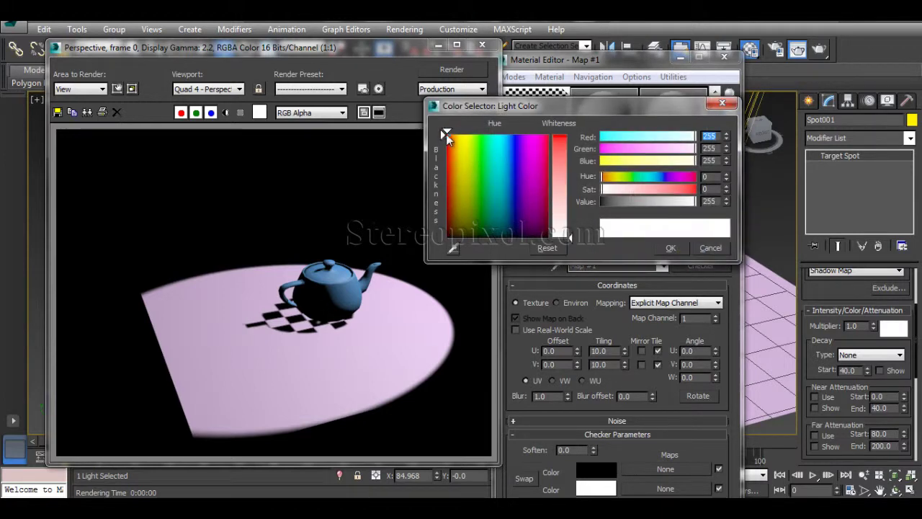
{"action": "left_click_drag", "start_coordinate": [570, 237], "coordinate": [570, 136]}
{"action": "left_click", "coordinate": [675, 248]}
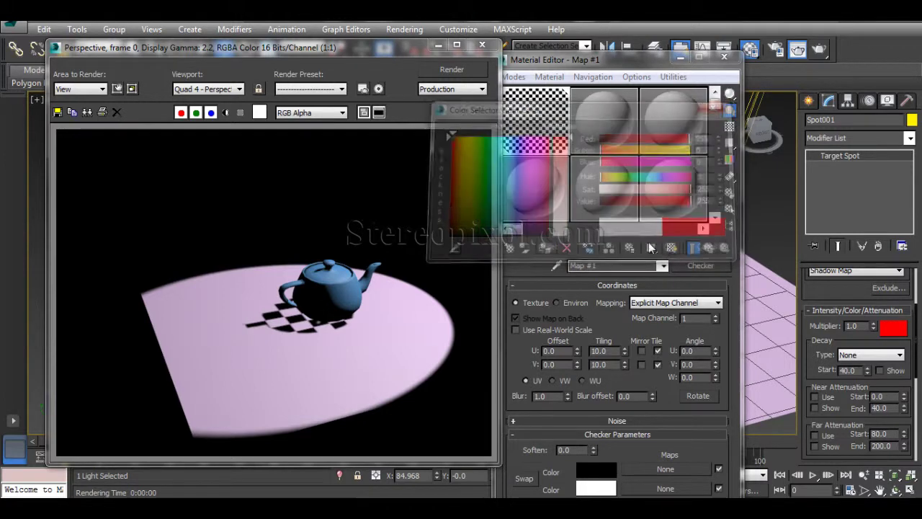
{"action": "left_click", "coordinate": [824, 50]}
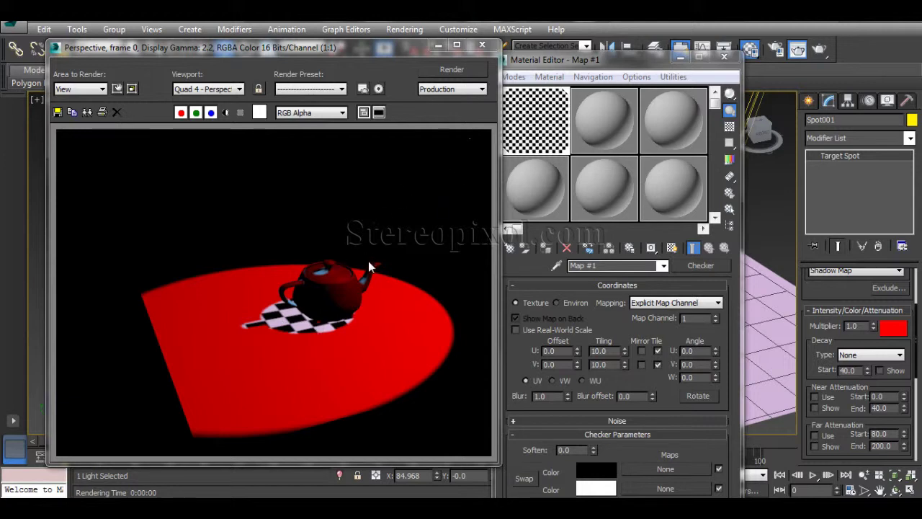
Enable Light Affects Shadow Color in the spotlight's Shadow Parameters and render the view
{"action": "scroll", "coordinate": [829, 408], "scroll_direction": "down", "scroll_amount": 5}
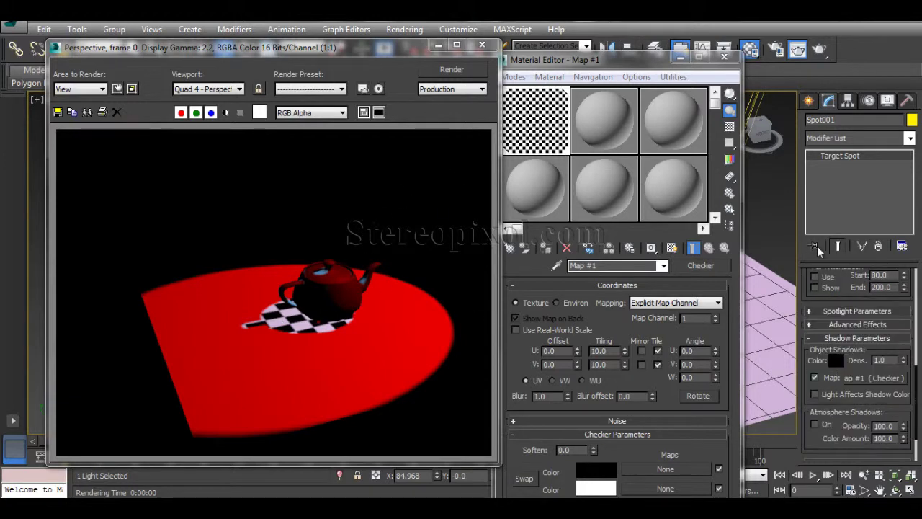
{"action": "left_click", "coordinate": [815, 394]}
{"action": "key", "text": "shift+q"}
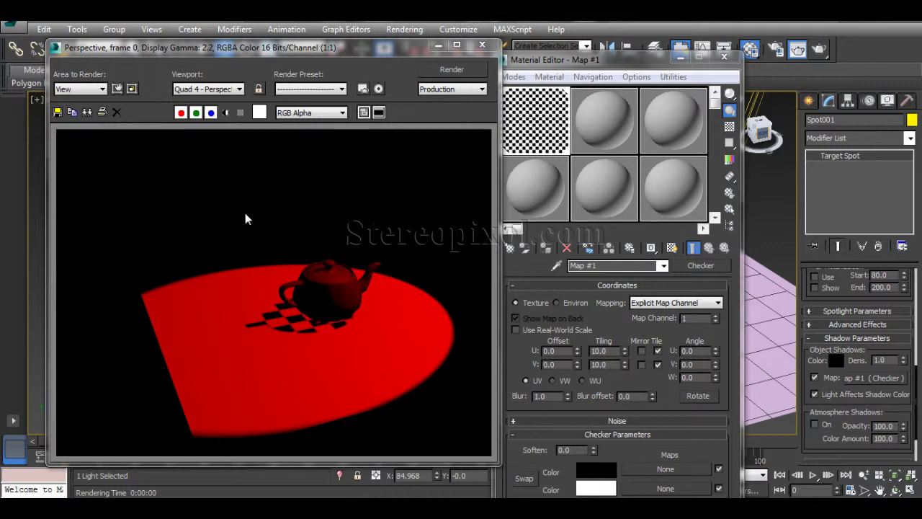
Turn off the Checker shadow map and render the plain shadow with Light Affects Shadow Color on and off
{"action": "left_click", "coordinate": [815, 395]}
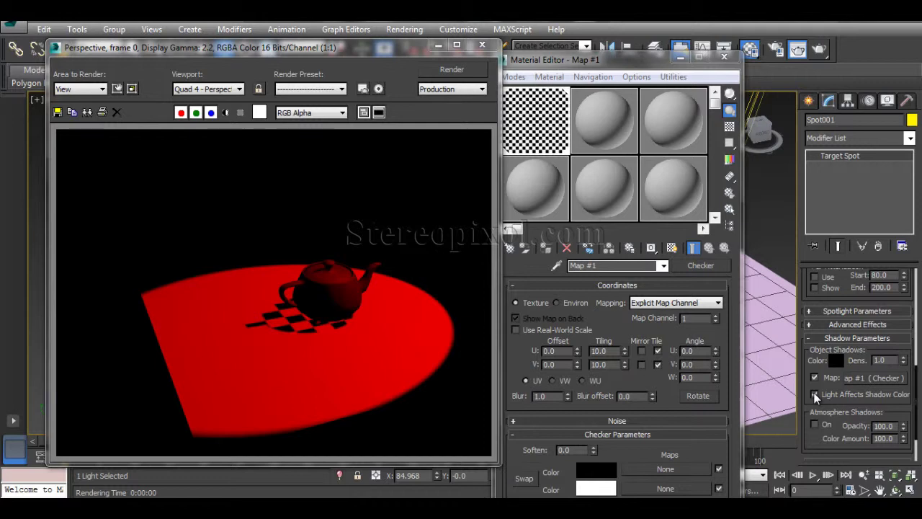
{"action": "left_click", "coordinate": [815, 395]}
{"action": "left_click", "coordinate": [815, 377]}
{"action": "left_click", "coordinate": [819, 50]}
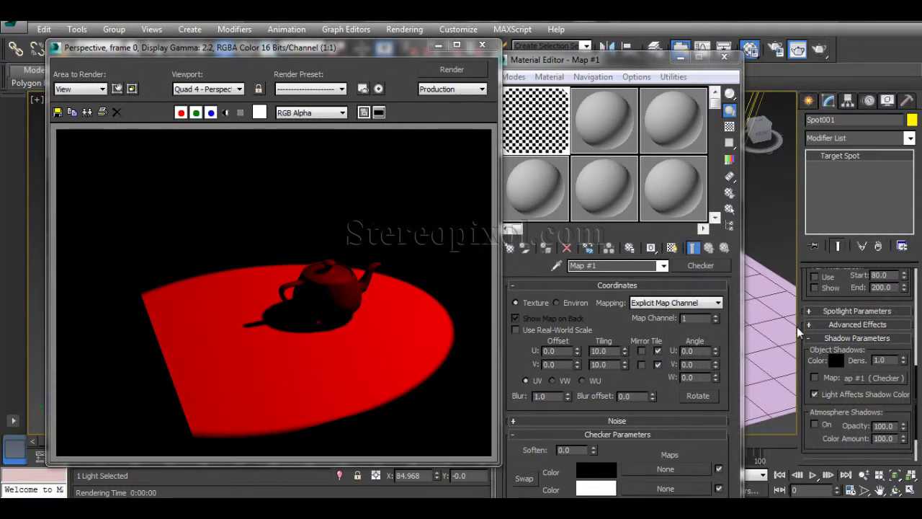
{"action": "left_click", "coordinate": [815, 395]}
{"action": "left_click", "coordinate": [820, 50]}
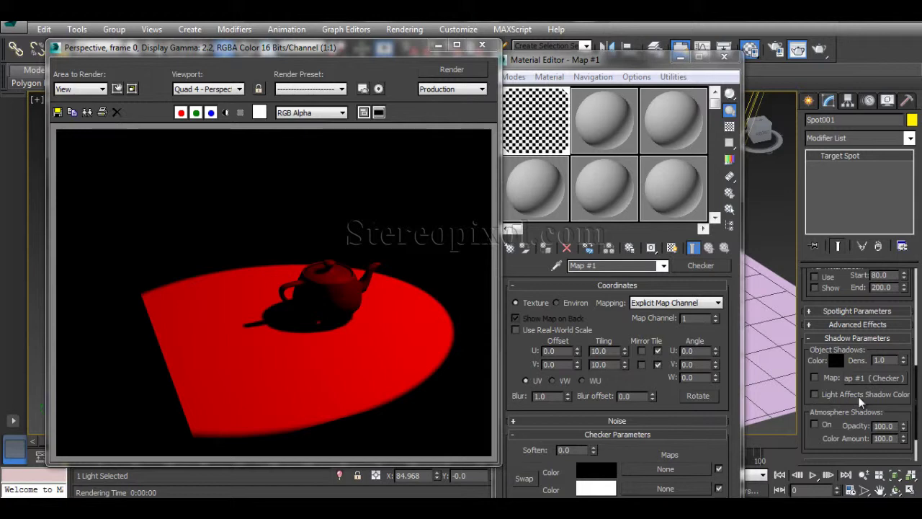
Re-enable the Checker shadow map and Light Affects Shadow Color, and reset the spotlight's light color to white
{"action": "left_click", "coordinate": [815, 378]}
{"action": "scroll", "coordinate": [807, 410], "scroll_direction": "down", "scroll_amount": 2}
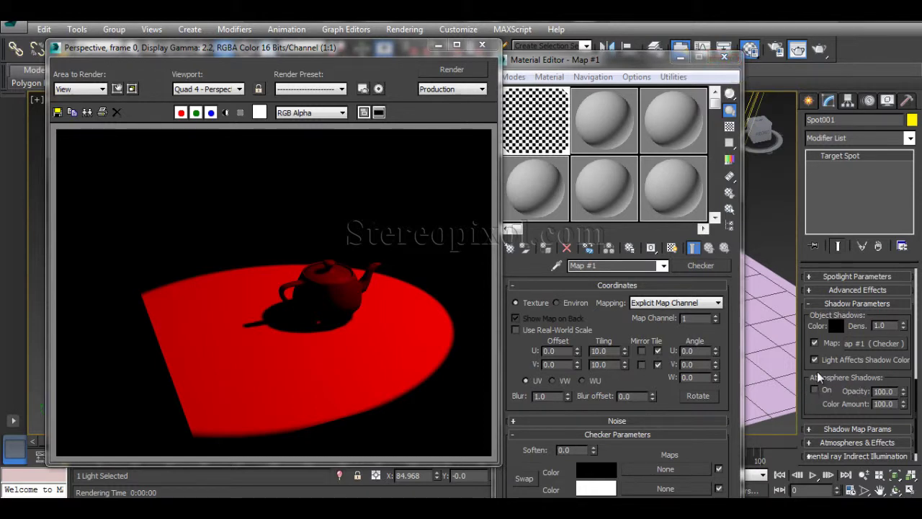
{"action": "left_click_drag", "start_coordinate": [820, 328], "coordinate": [804, 455]}
{"action": "left_click_drag", "start_coordinate": [812, 307], "coordinate": [824, 387]}
{"action": "left_click", "coordinate": [892, 349]}
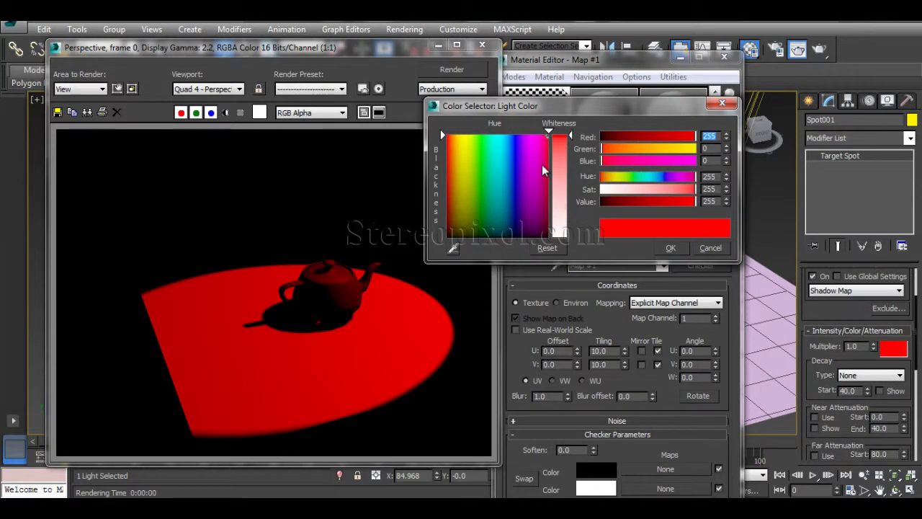
{"action": "left_click_drag", "start_coordinate": [569, 136], "coordinate": [566, 241]}
{"action": "left_click", "coordinate": [673, 247]}
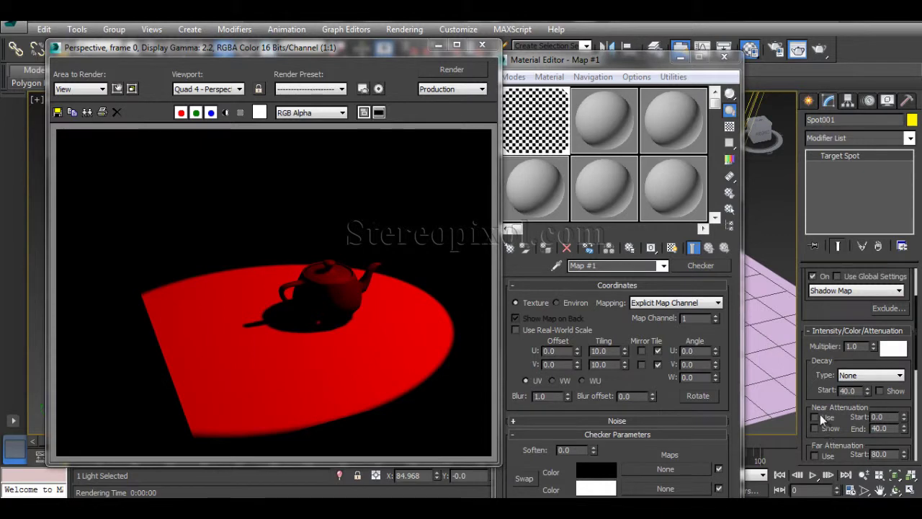
Turn off the shadow map and Light Affects Shadow Color, and close the Material Editor and the rendered frame
{"action": "scroll", "coordinate": [820, 414], "scroll_direction": "down", "scroll_amount": 5}
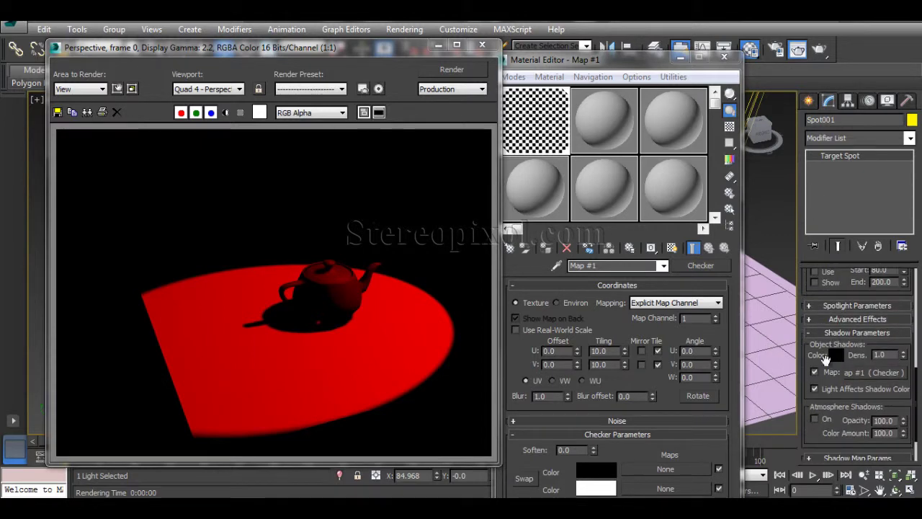
{"action": "left_click", "coordinate": [814, 371]}
{"action": "left_click", "coordinate": [814, 389]}
{"action": "left_click", "coordinate": [725, 56]}
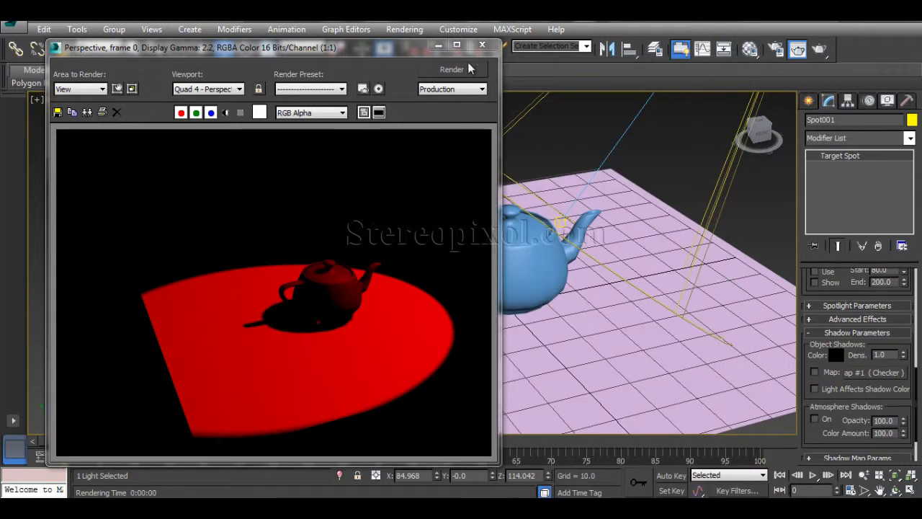
{"action": "left_click", "coordinate": [482, 46]}
Create a BoxGizmo atmospheric apparatus beside the teapot, about 93 long, 105 wide and 24 high
{"action": "middle_click_drag", "start_coordinate": [611, 233], "coordinate": [540, 232]}
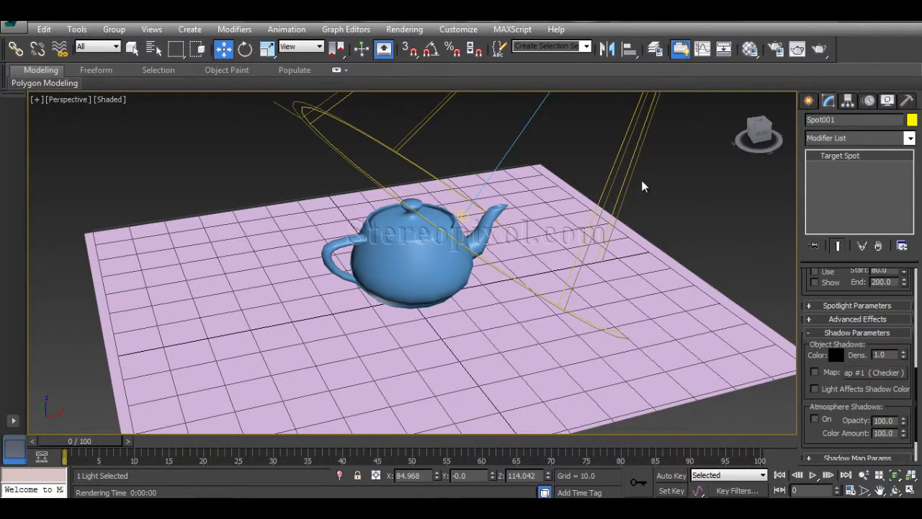
{"action": "scroll", "coordinate": [644, 180], "scroll_direction": "down", "scroll_amount": 5}
{"action": "middle_click_drag", "start_coordinate": [644, 177], "coordinate": [646, 260]}
{"action": "scroll", "coordinate": [552, 267], "scroll_direction": "up", "scroll_amount": 3}
{"action": "left_click", "coordinate": [808, 101]}
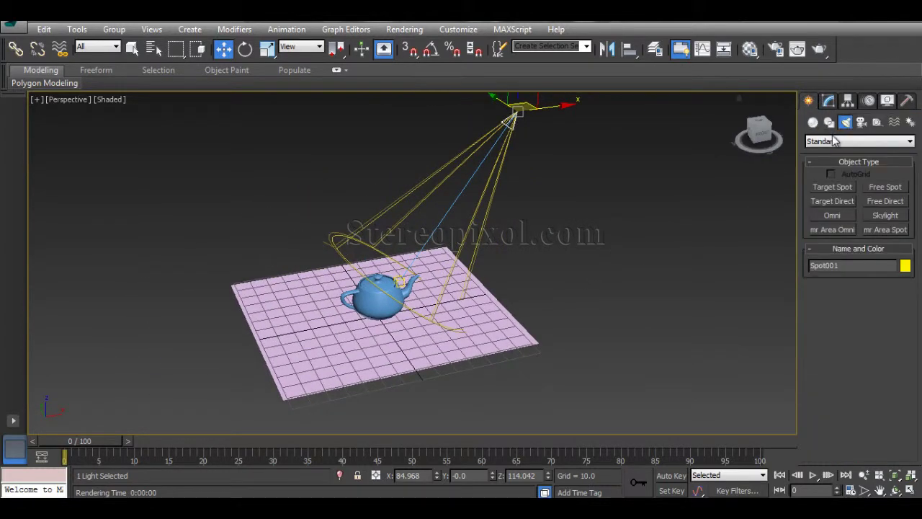
{"action": "left_click", "coordinate": [877, 122]}
{"action": "left_click", "coordinate": [894, 122]}
{"action": "left_click", "coordinate": [887, 143]}
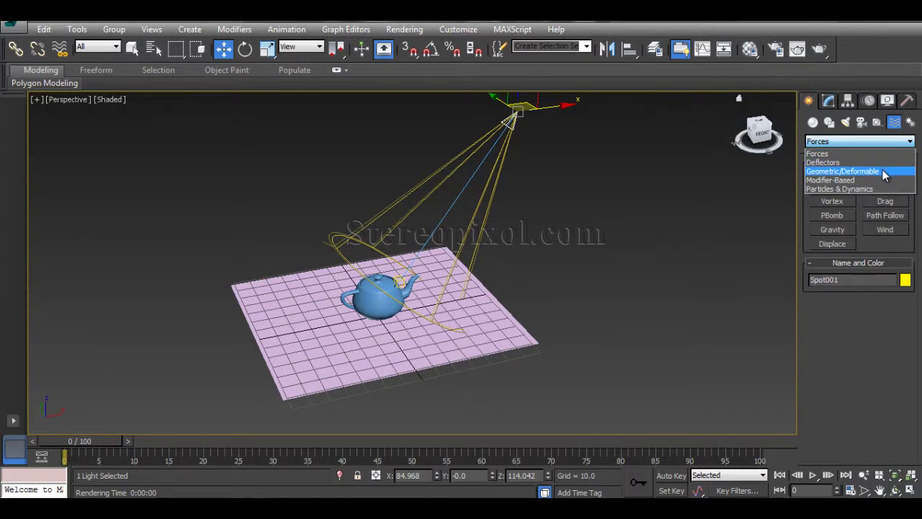
{"action": "left_click", "coordinate": [884, 172]}
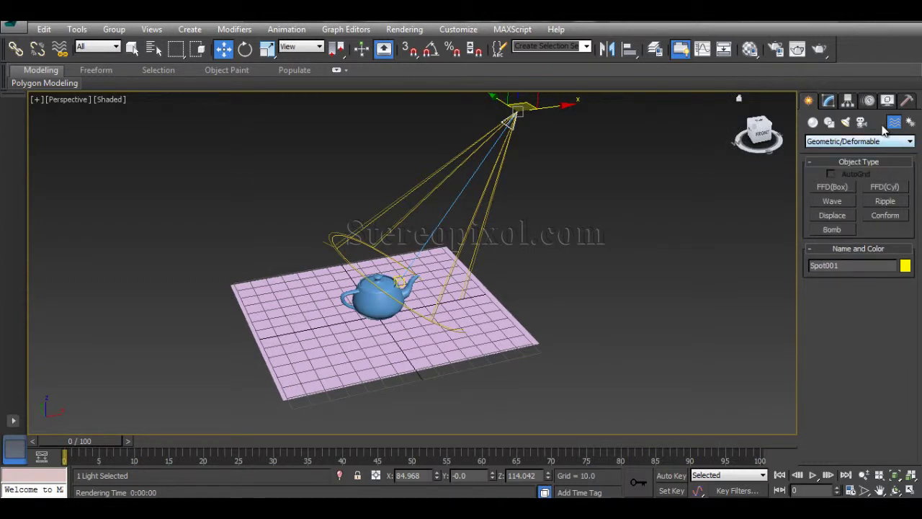
{"action": "left_click", "coordinate": [877, 122]}
{"action": "left_click", "coordinate": [887, 142]}
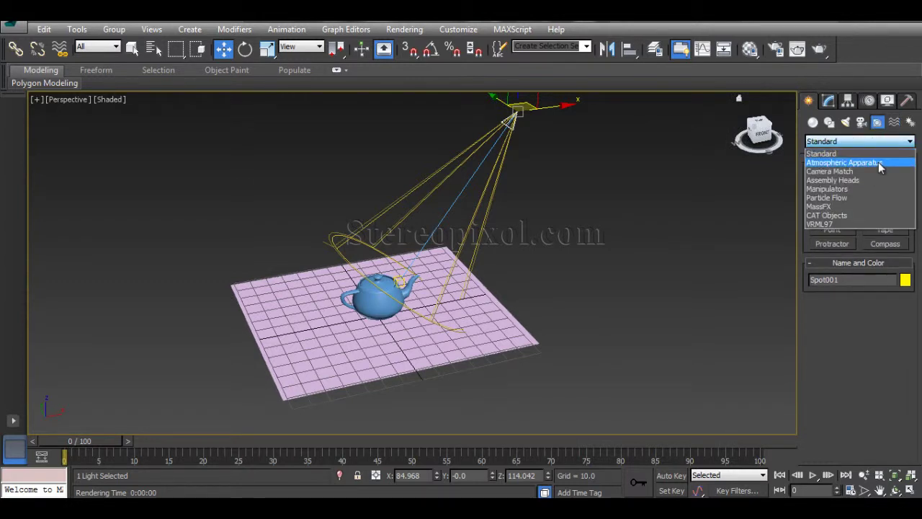
{"action": "left_click", "coordinate": [878, 163]}
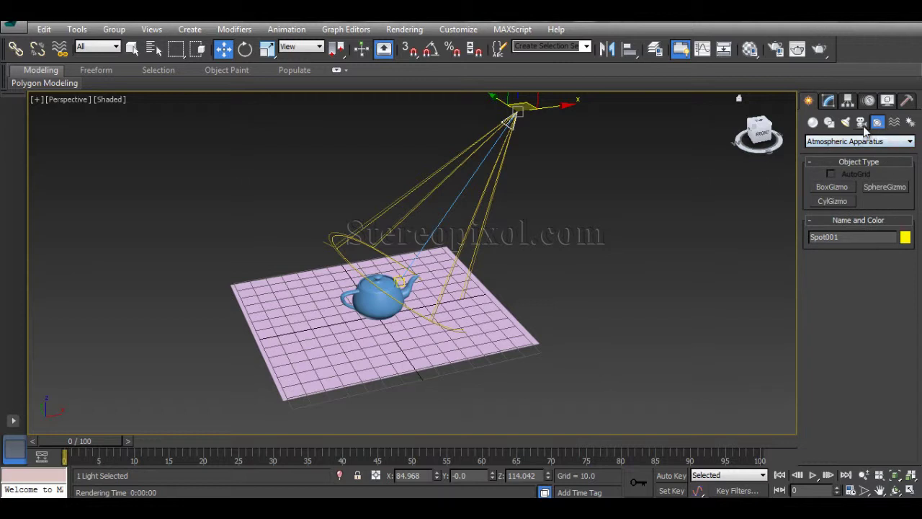
{"action": "left_click", "coordinate": [834, 187]}
{"action": "left_click_drag", "start_coordinate": [543, 294], "coordinate": [443, 417]}
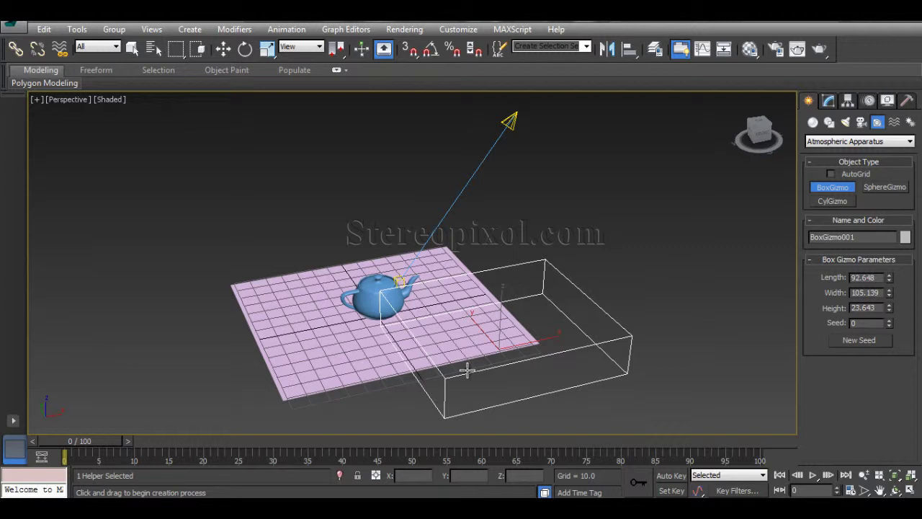
Move the box gizmo up above the teapot and into the spotlight's path, and deselect it
{"action": "key", "text": "w"}
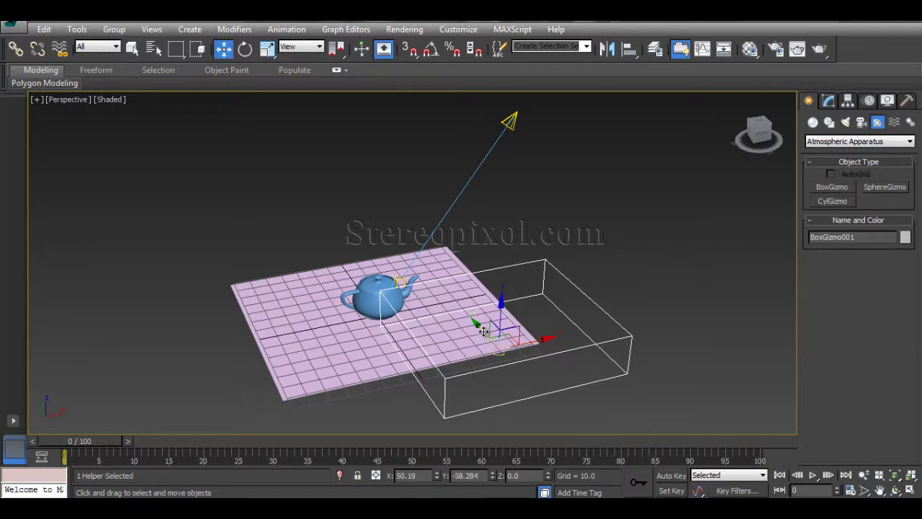
{"action": "left_click_drag", "start_coordinate": [452, 325], "coordinate": [392, 238]}
{"action": "left_click_drag", "start_coordinate": [429, 189], "coordinate": [430, 167]}
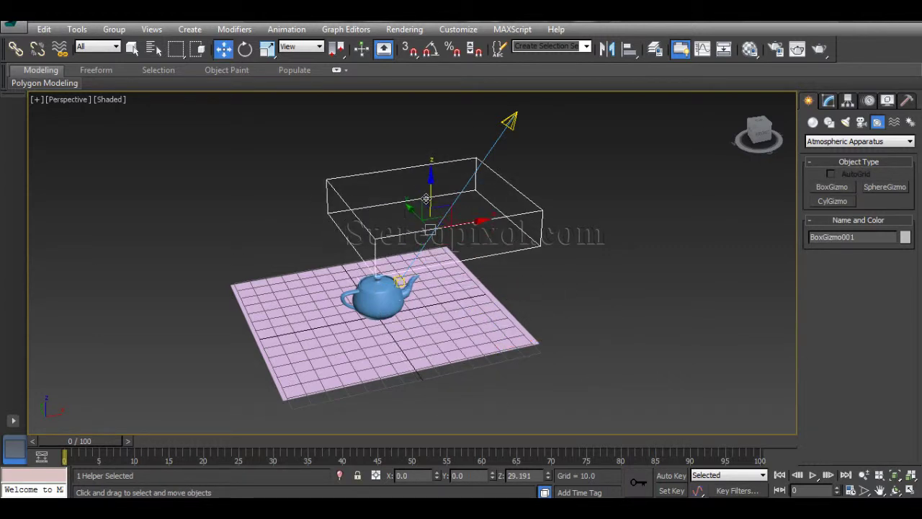
{"action": "left_click_drag", "start_coordinate": [465, 228], "coordinate": [437, 226]}
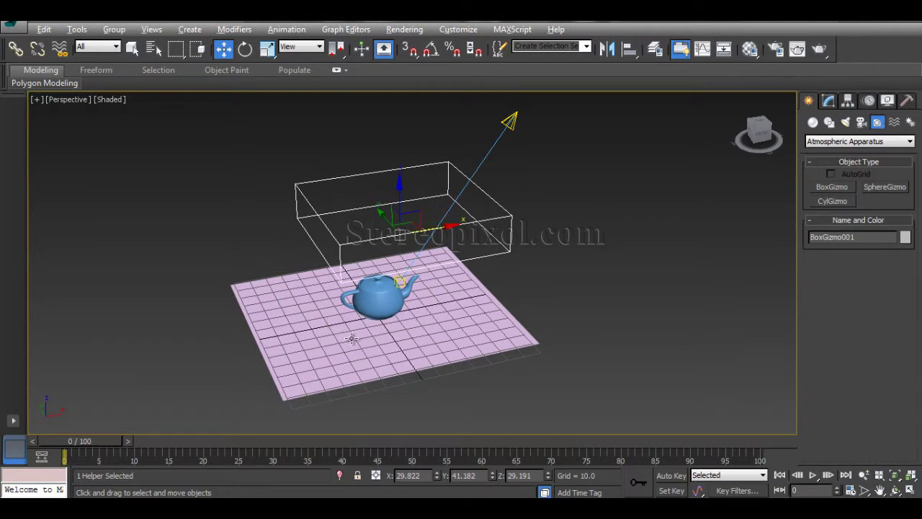
{"action": "middle_click_drag", "start_coordinate": [353, 339], "coordinate": [404, 325], "text": "alt"}
{"action": "left_click_drag", "start_coordinate": [369, 237], "coordinate": [469, 190]}
{"action": "middle_click_drag", "start_coordinate": [566, 277], "coordinate": [509, 277], "text": "alt"}
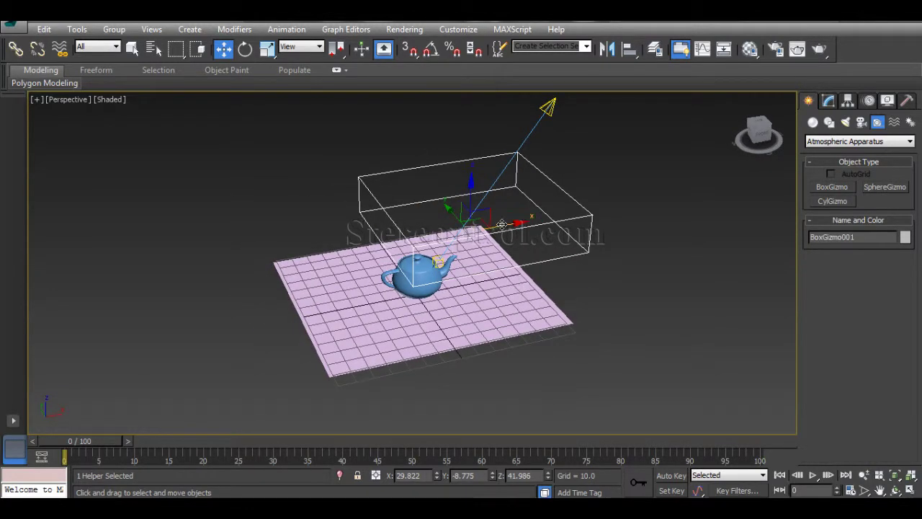
{"action": "left_click_drag", "start_coordinate": [503, 226], "coordinate": [475, 228]}
{"action": "middle_click_drag", "start_coordinate": [552, 294], "coordinate": [536, 279], "text": "alt"}
{"action": "left_click", "coordinate": [442, 139]}
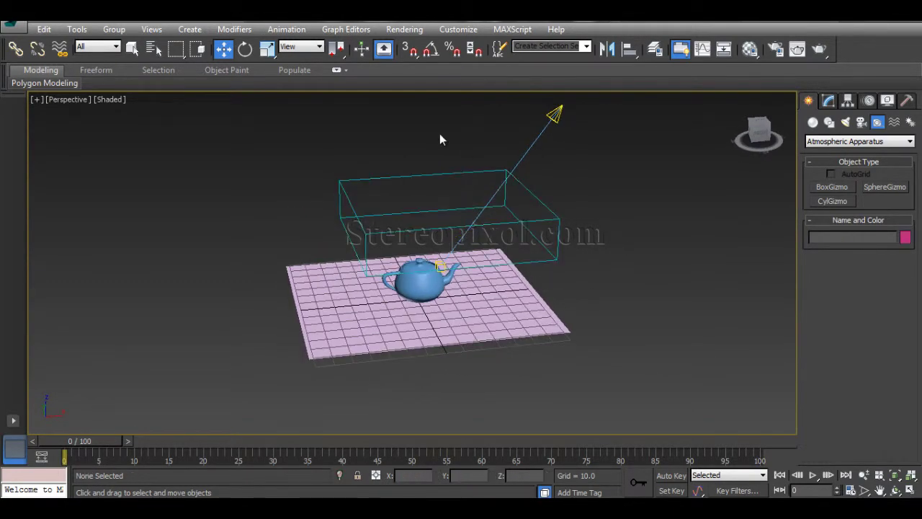
Add a Volume Fog effect to the atmosphere in the scene's environment settings
{"action": "left_click", "coordinate": [406, 29]}
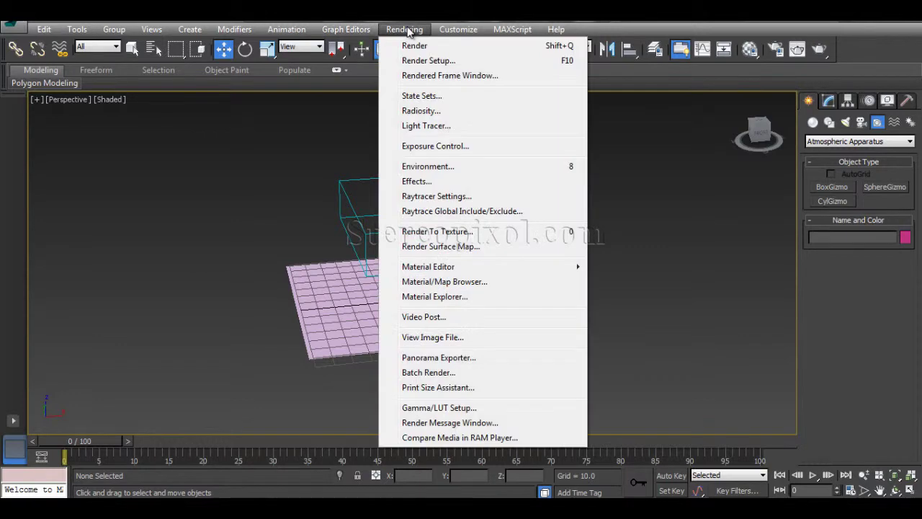
{"action": "left_click", "coordinate": [456, 170]}
{"action": "left_click_drag", "start_coordinate": [210, 64], "coordinate": [203, 59]}
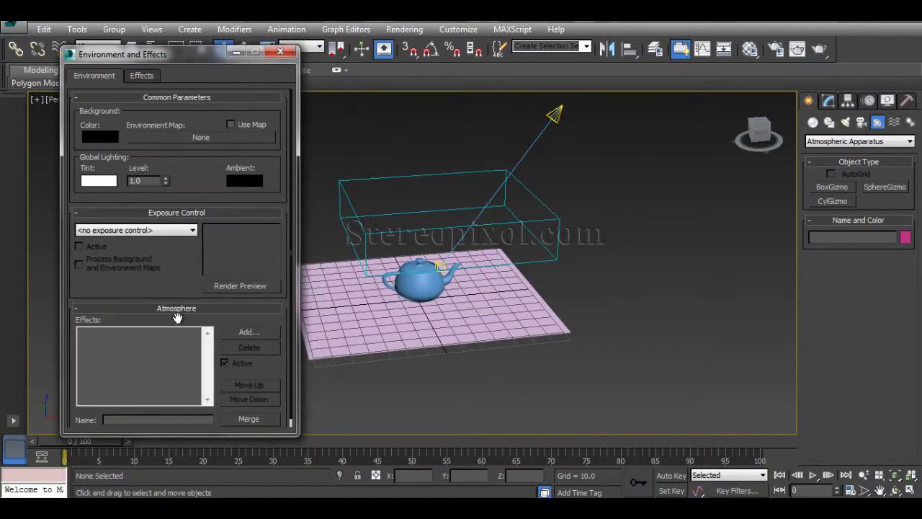
{"action": "left_click_drag", "start_coordinate": [215, 323], "coordinate": [222, 242]}
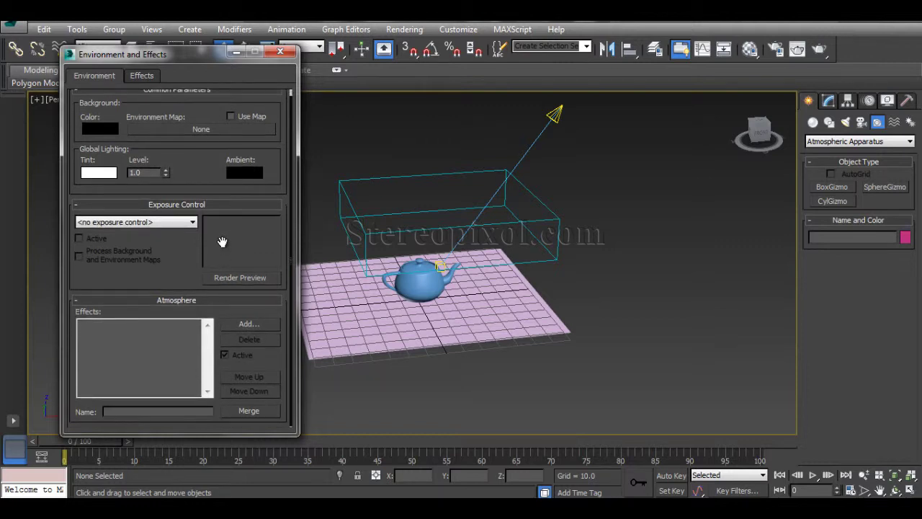
{"action": "left_click", "coordinate": [247, 325]}
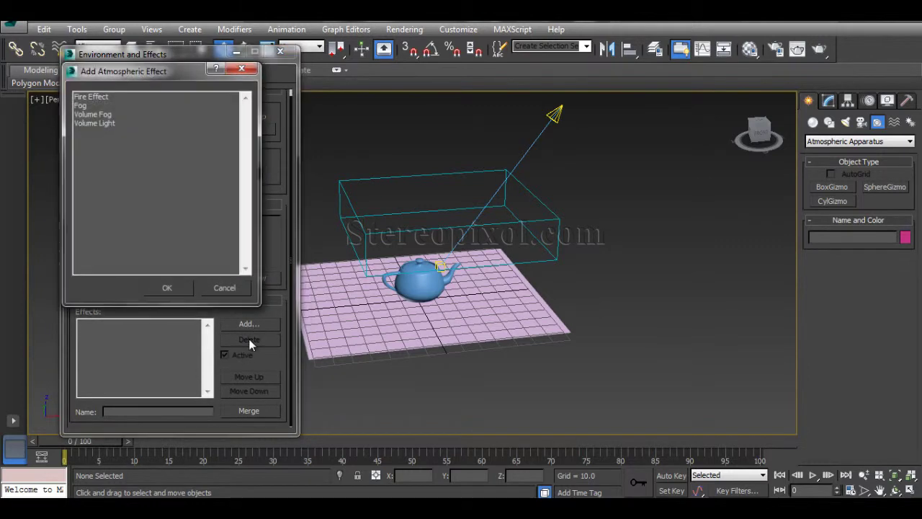
{"action": "left_click", "coordinate": [101, 115]}
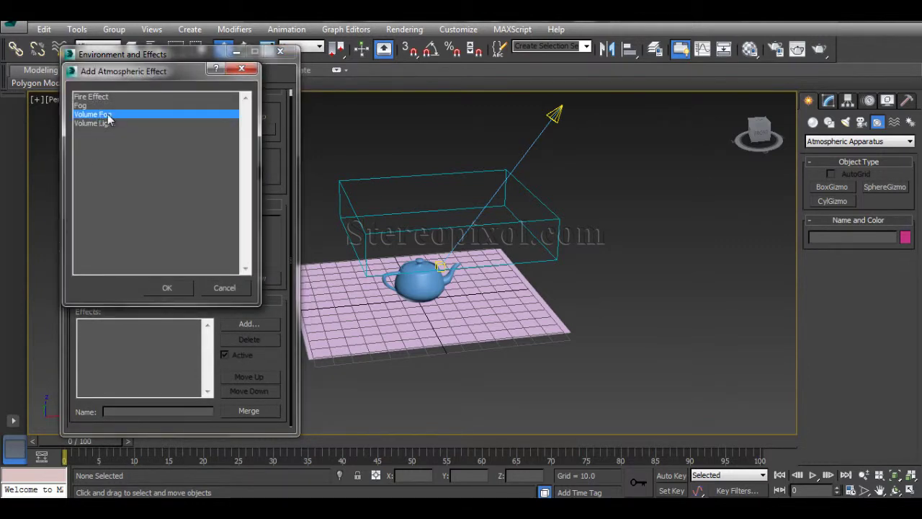
{"action": "double_click", "coordinate": [107, 116]}
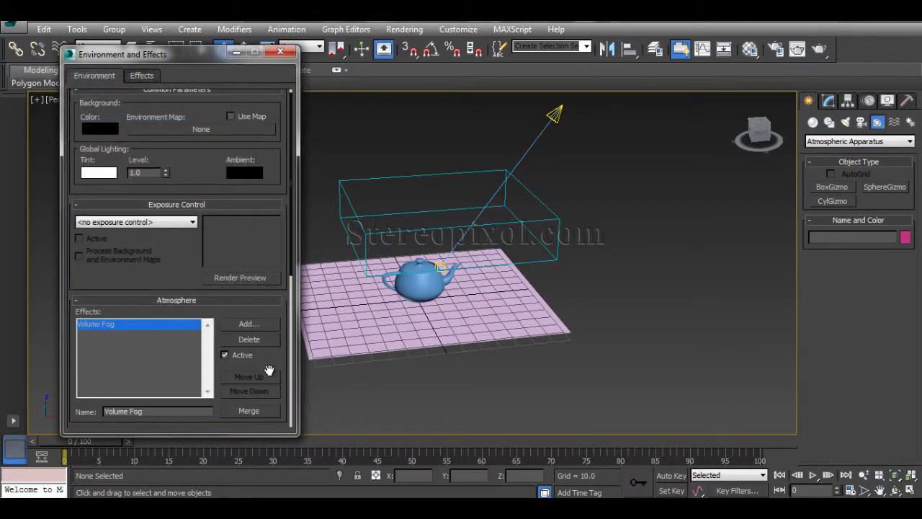
Assign the box gizmo above the teapot to the Volume Fog effect
{"action": "left_click_drag", "start_coordinate": [268, 371], "coordinate": [268, 237]}
{"action": "left_click", "coordinate": [110, 325]}
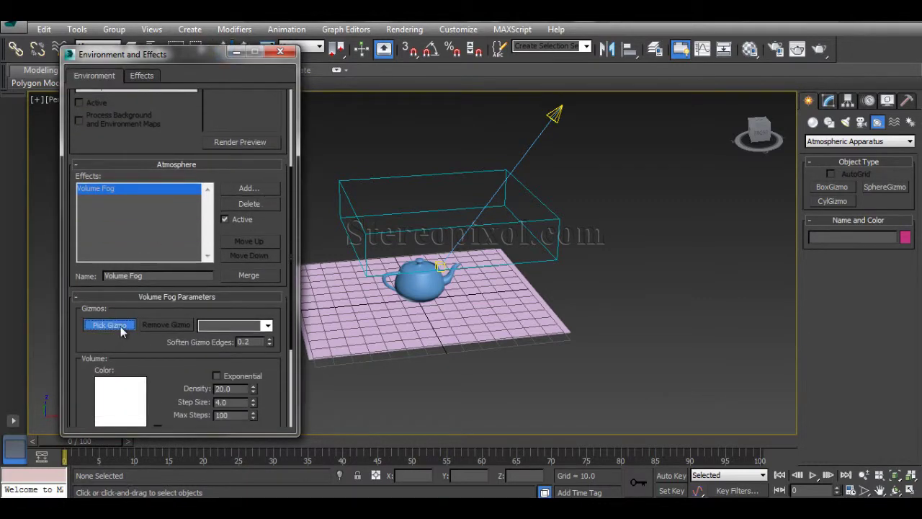
{"action": "left_click", "coordinate": [404, 175]}
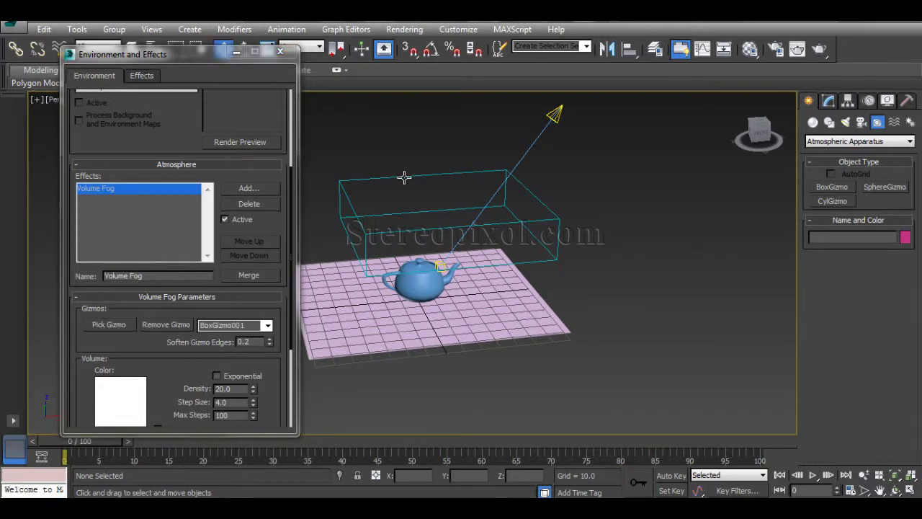
Toggle the fog's Exponential option on and off again, and render the perspective view with it off
{"action": "scroll", "coordinate": [173, 315], "scroll_direction": "down", "scroll_amount": 1}
{"action": "scroll", "coordinate": [173, 316], "scroll_direction": "down", "scroll_amount": 3}
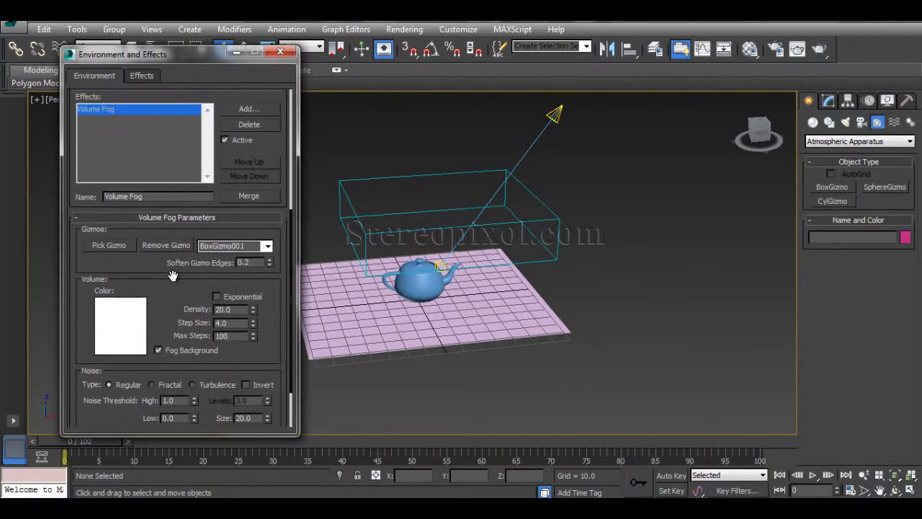
{"action": "left_click", "coordinate": [217, 297]}
{"action": "scroll", "coordinate": [164, 296], "scroll_direction": "down", "scroll_amount": 2}
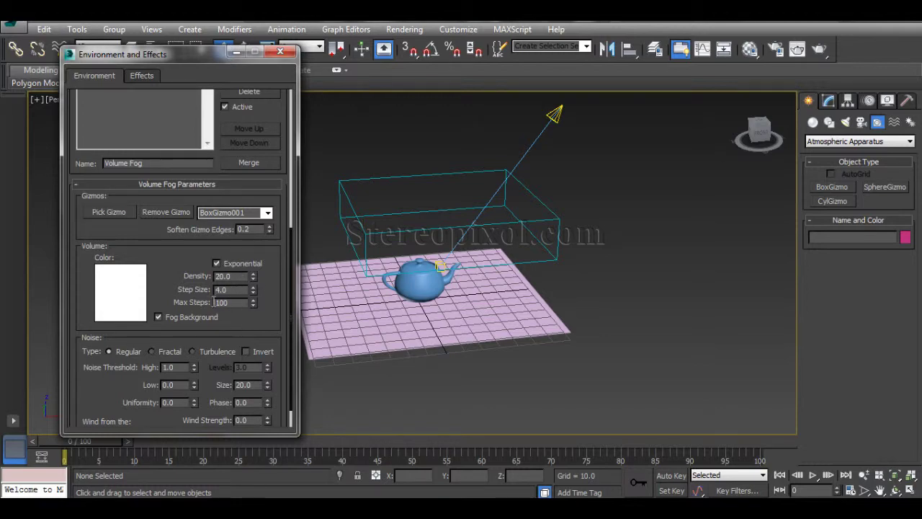
{"action": "left_click", "coordinate": [220, 265]}
{"action": "scroll", "coordinate": [160, 287], "scroll_direction": "down", "scroll_amount": 2}
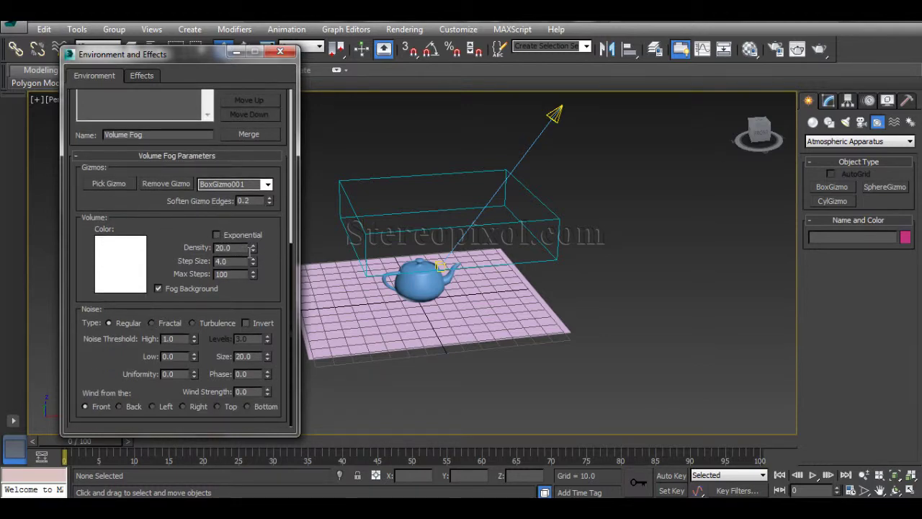
{"action": "middle_click_drag", "start_coordinate": [654, 267], "coordinate": [651, 311], "text": "alt"}
{"action": "left_click", "coordinate": [797, 49]}
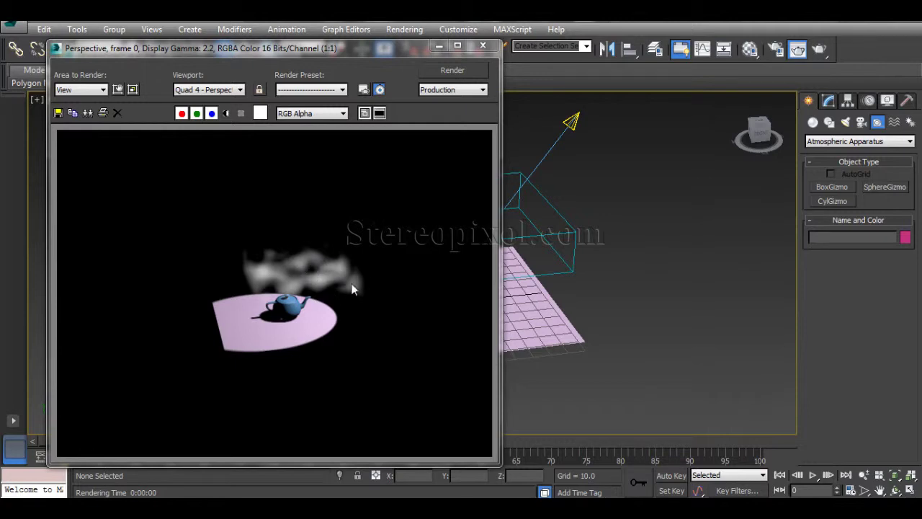
{"action": "left_click", "coordinate": [482, 47]}
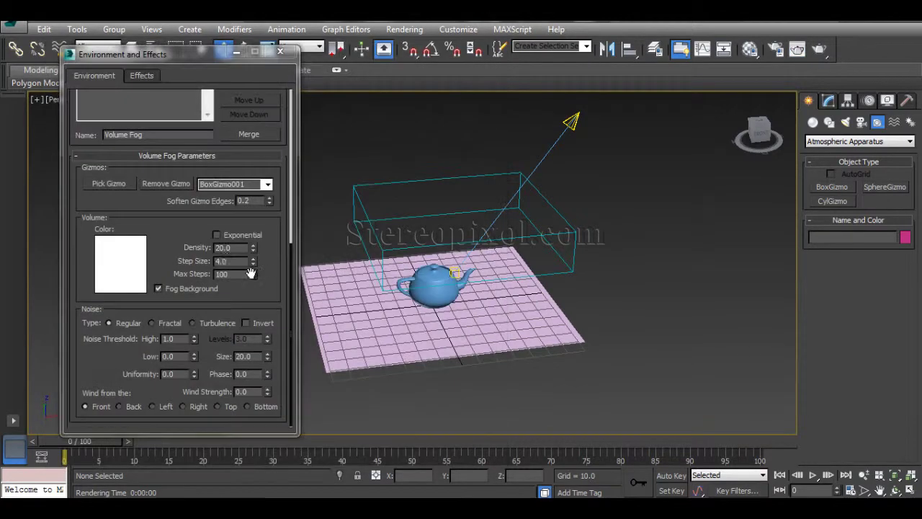
Enable Exponential for the volume fog and set its noise type to Fractal, rendering the scene after each change
{"action": "left_click", "coordinate": [819, 49]}
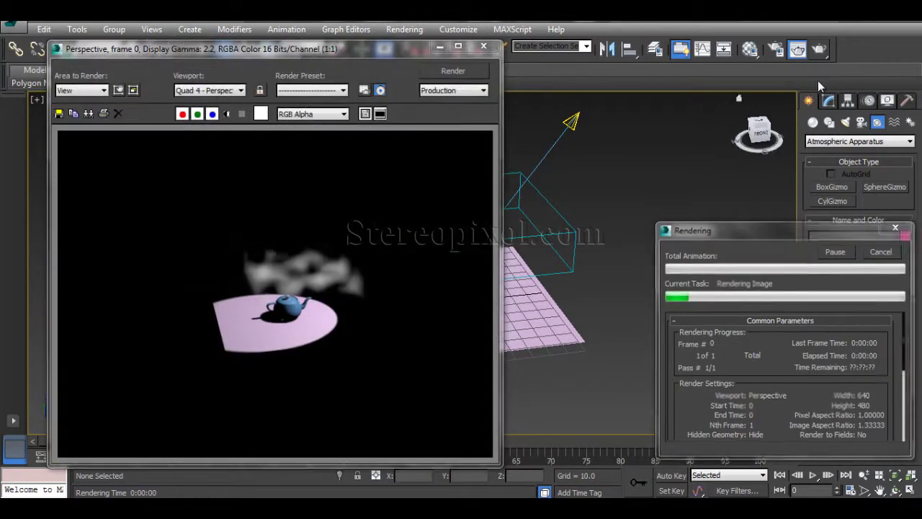
{"action": "left_click", "coordinate": [483, 47]}
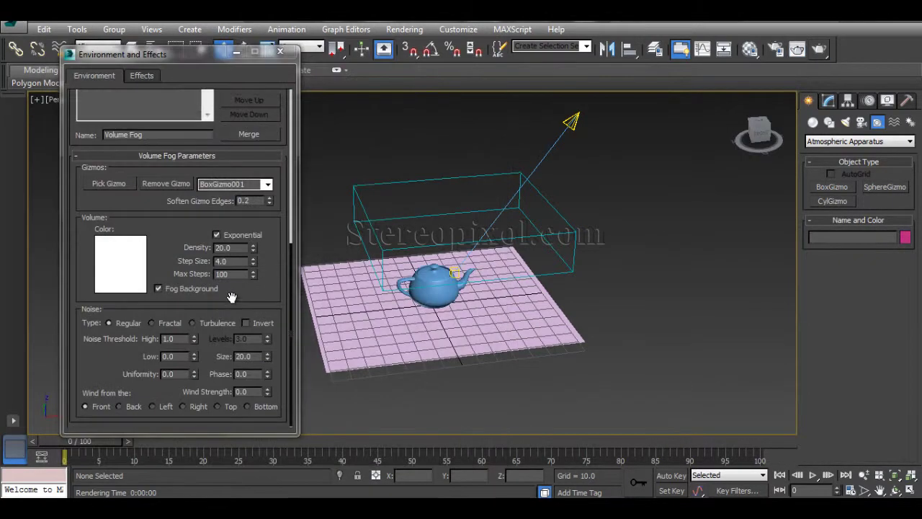
{"action": "left_click", "coordinate": [151, 323]}
{"action": "left_click", "coordinate": [818, 49]}
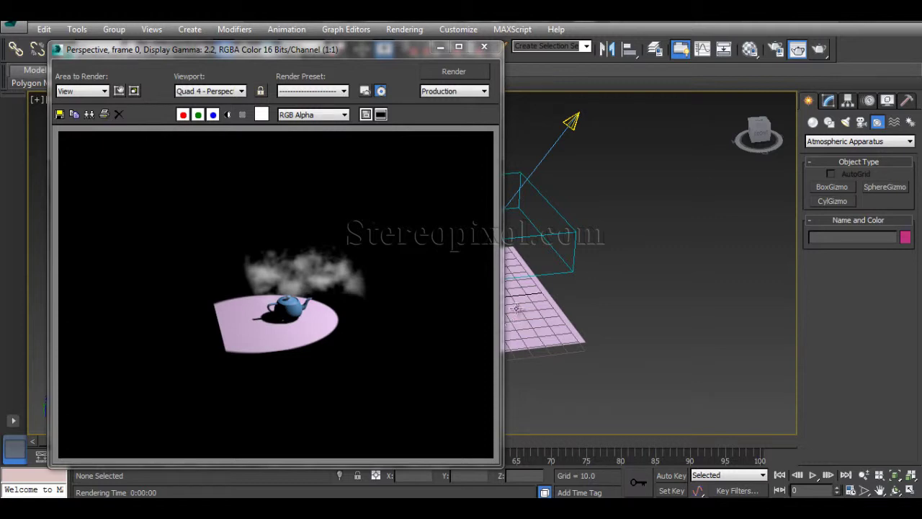
Select the spotlight and turn on Atmosphere Shadows in its Shadow Parameters
{"action": "left_click", "coordinate": [569, 123]}
{"action": "middle_click_drag", "start_coordinate": [677, 275], "coordinate": [680, 319], "text": "alt"}
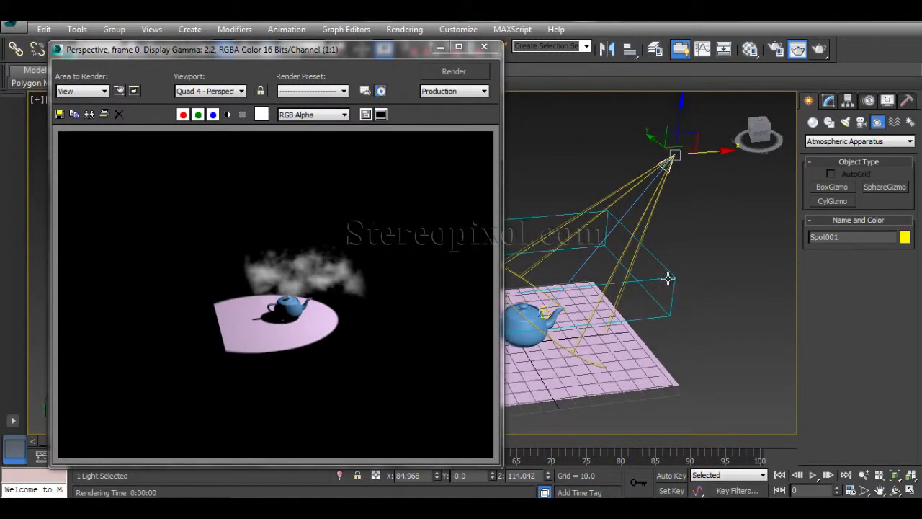
{"action": "left_click", "coordinate": [668, 277]}
{"action": "middle_click_drag", "start_coordinate": [709, 276], "coordinate": [685, 226], "text": "alt"}
{"action": "left_click", "coordinate": [647, 165]}
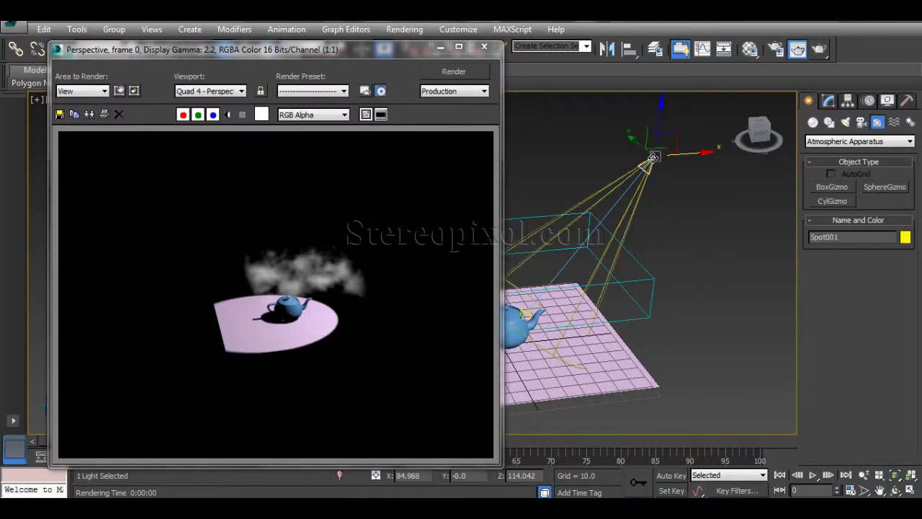
{"action": "left_click", "coordinate": [826, 102]}
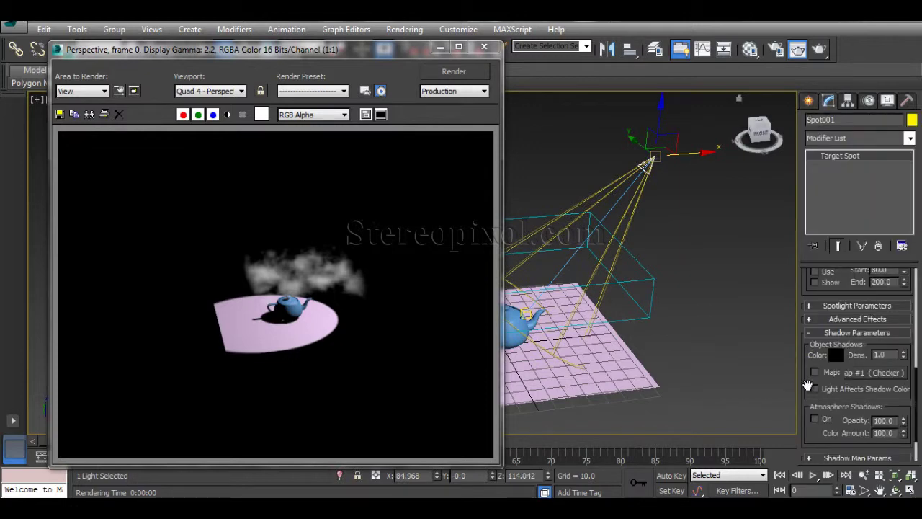
{"action": "left_click_drag", "start_coordinate": [809, 387], "coordinate": [813, 341]}
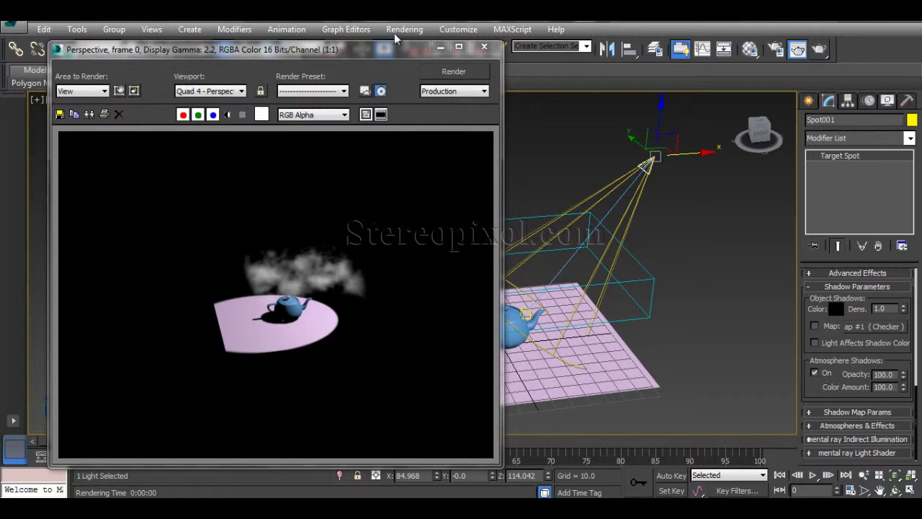
Render the scene with atmosphere shadows from close up and again from farther back
{"action": "left_click_drag", "start_coordinate": [389, 49], "coordinate": [537, 31]}
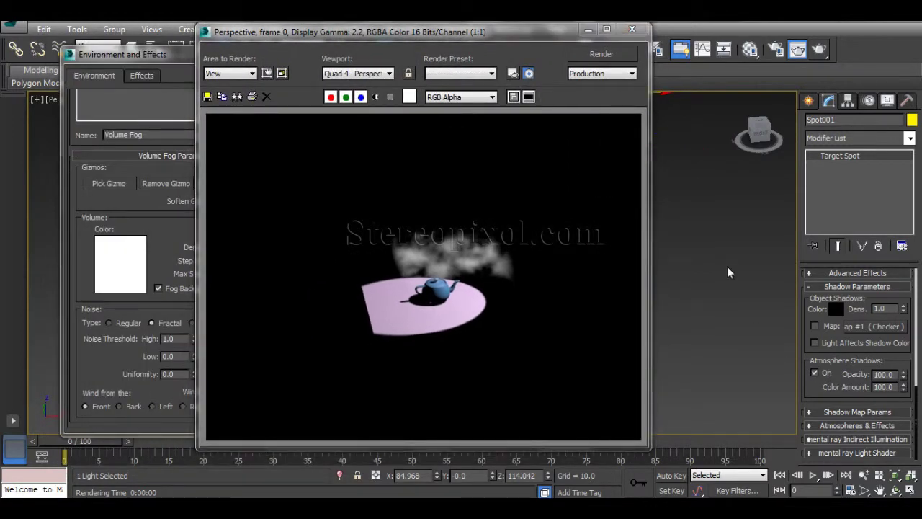
{"action": "middle_click_drag", "start_coordinate": [728, 272], "coordinate": [718, 252]}
{"action": "left_click", "coordinate": [594, 58]}
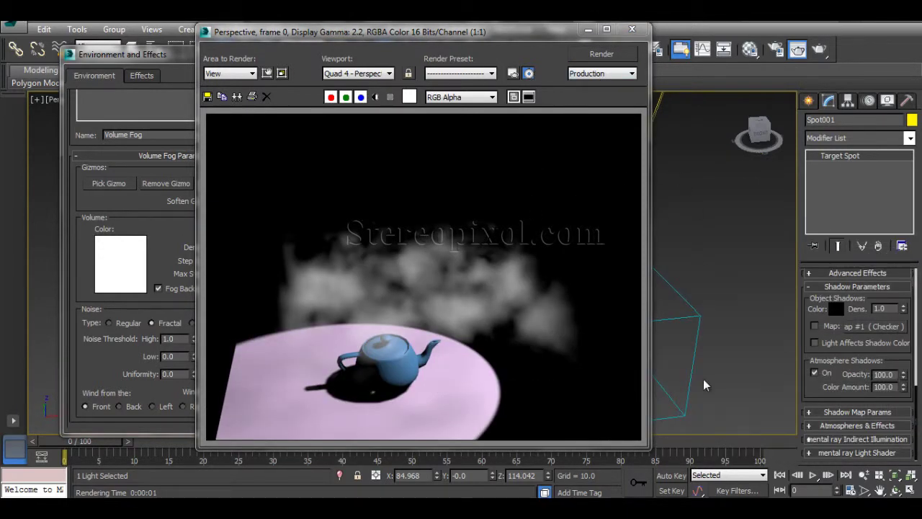
{"action": "middle_click_drag", "start_coordinate": [721, 261], "coordinate": [738, 228]}
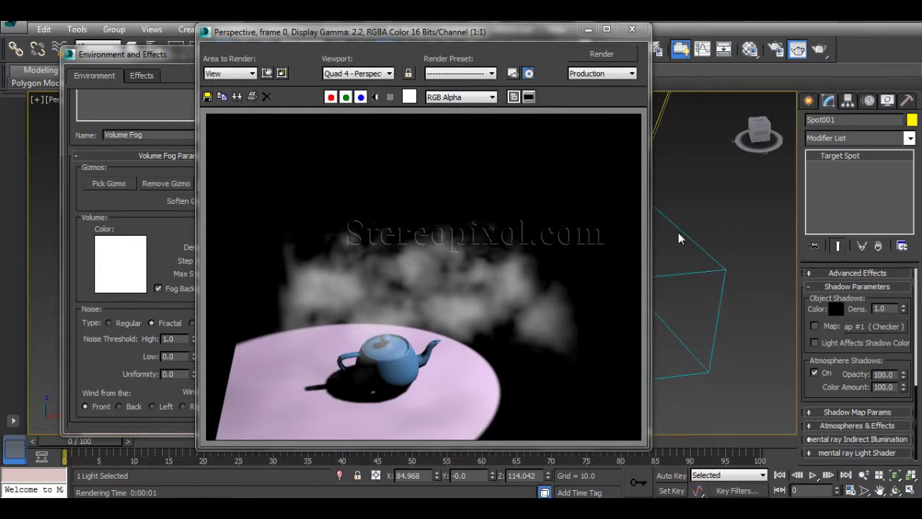
{"action": "scroll", "coordinate": [724, 225], "scroll_direction": "down", "scroll_amount": 2}
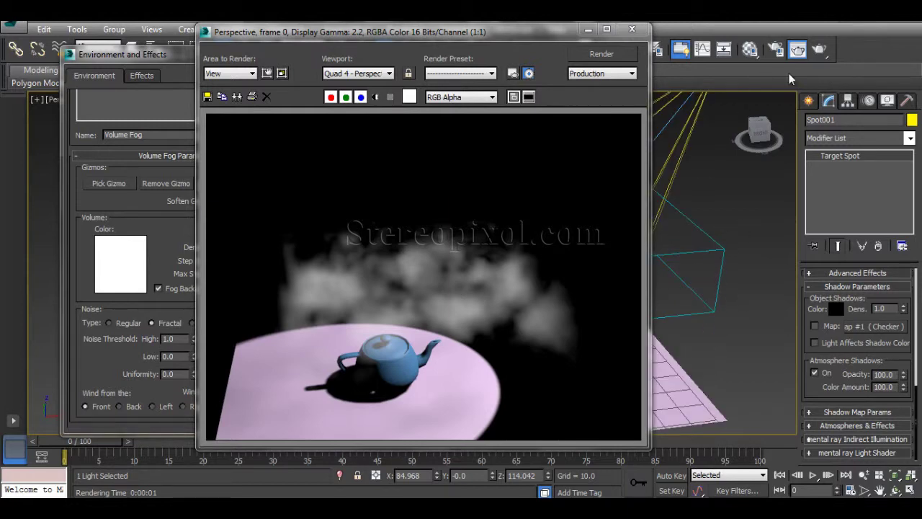
{"action": "left_click", "coordinate": [819, 52]}
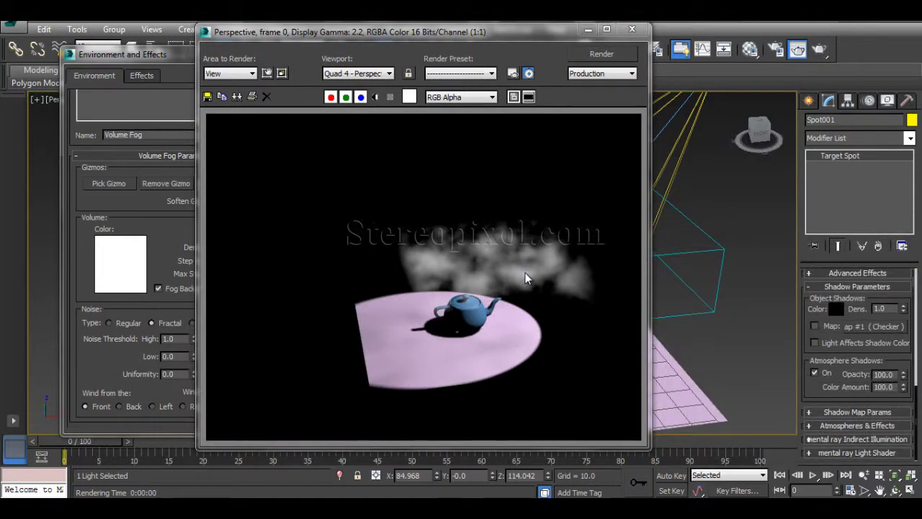
Set the volume fog's density to 50 and render the scene again
{"action": "left_click_drag", "start_coordinate": [320, 31], "coordinate": [454, 39]}
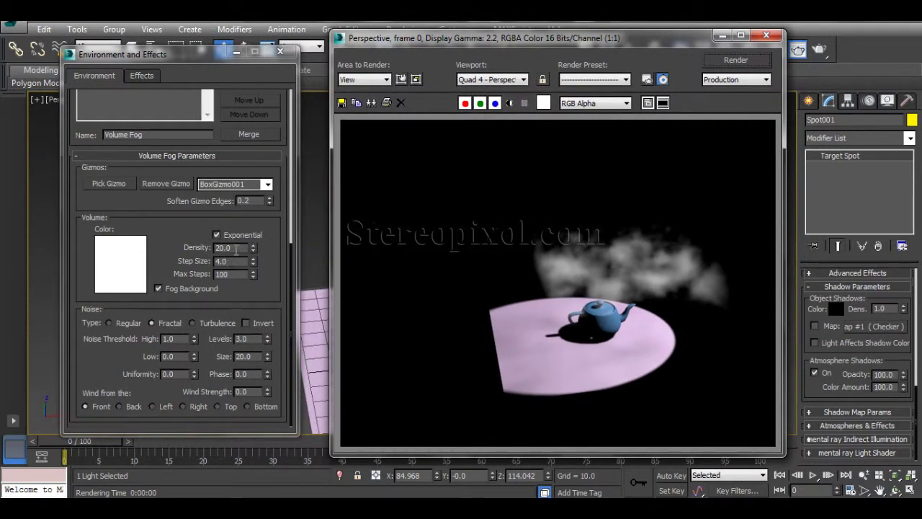
{"action": "double_click", "coordinate": [236, 247]}
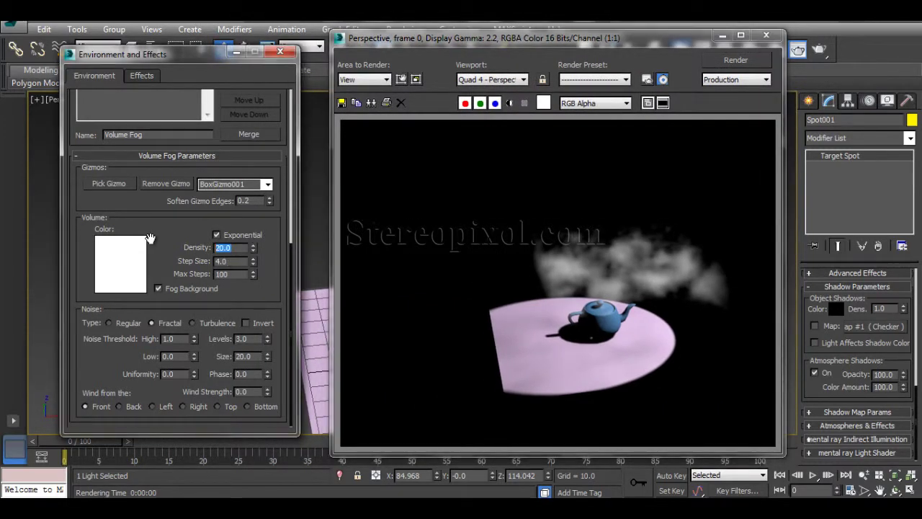
{"action": "type", "text": "50"}
{"action": "key", "text": "Return"}
{"action": "left_click", "coordinate": [732, 60]}
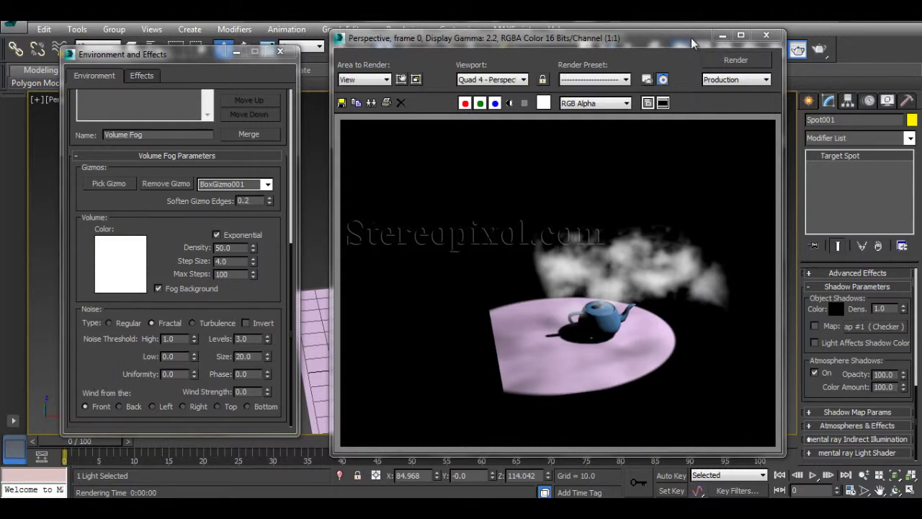
Move the box gizmo high above the teapot, to about X 51 and Z 78, and render the scene
{"action": "left_click_drag", "start_coordinate": [691, 38], "coordinate": [202, 45]}
{"action": "scroll", "coordinate": [613, 263], "scroll_direction": "up", "scroll_amount": 3}
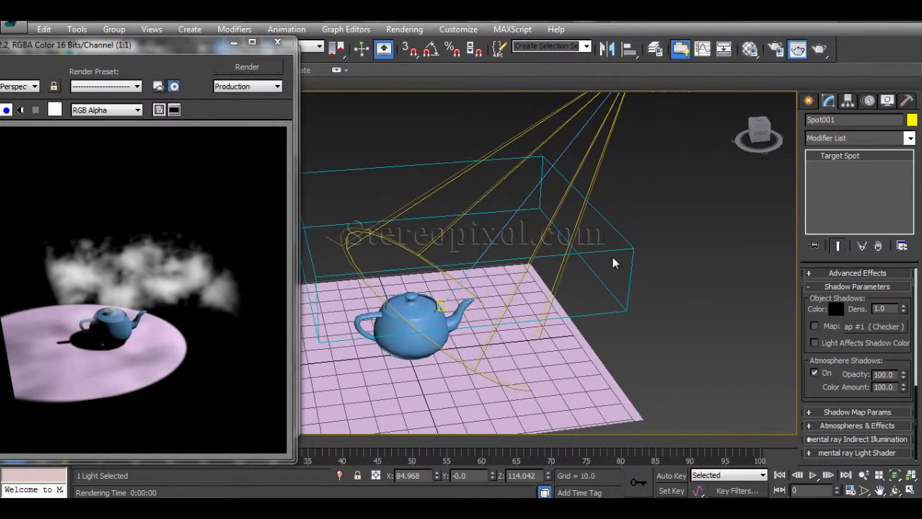
{"action": "left_click", "coordinate": [613, 260]}
{"action": "left_click_drag", "start_coordinate": [461, 248], "coordinate": [561, 146]}
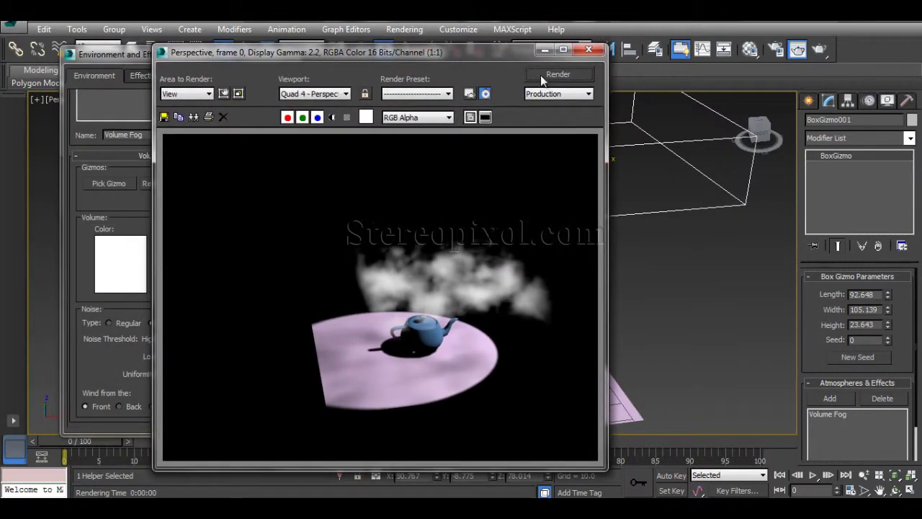
{"action": "left_click", "coordinate": [543, 76]}
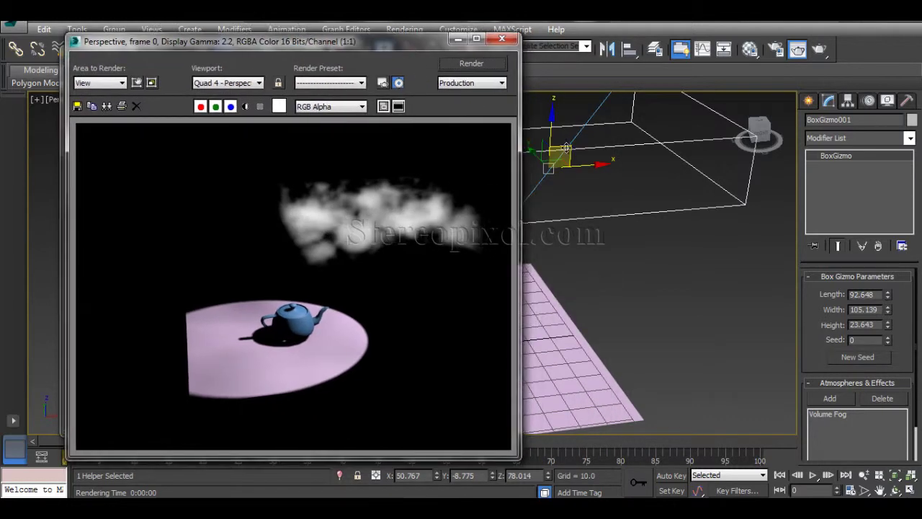
Lower the box gizmo back toward the teapot, to about X 26 and Z 34, and render the fog shadows again
{"action": "left_click_drag", "start_coordinate": [566, 148], "coordinate": [496, 264]}
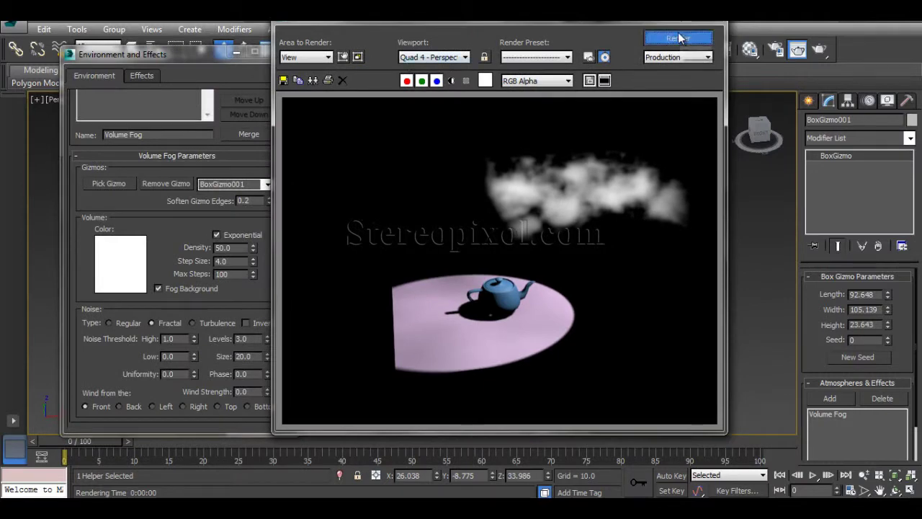
{"action": "left_click", "coordinate": [678, 37]}
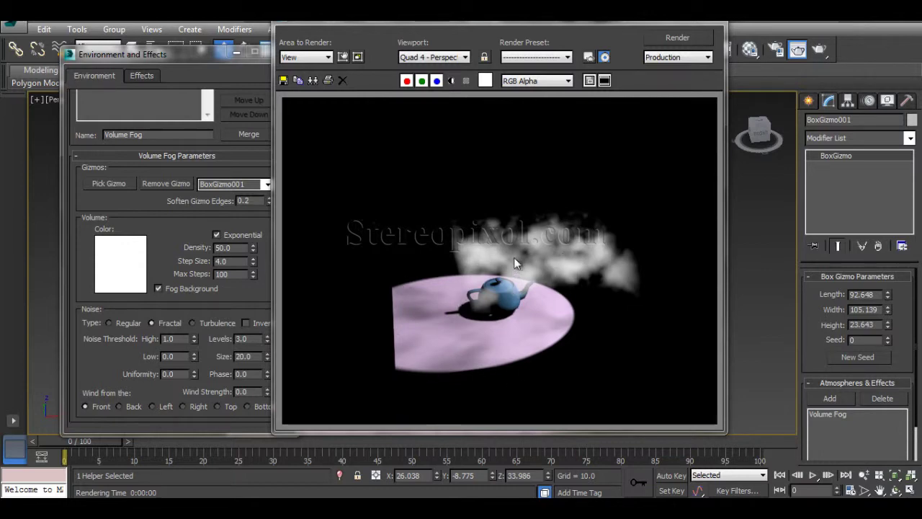
{"action": "left_click_drag", "start_coordinate": [544, 19], "coordinate": [371, 43]}
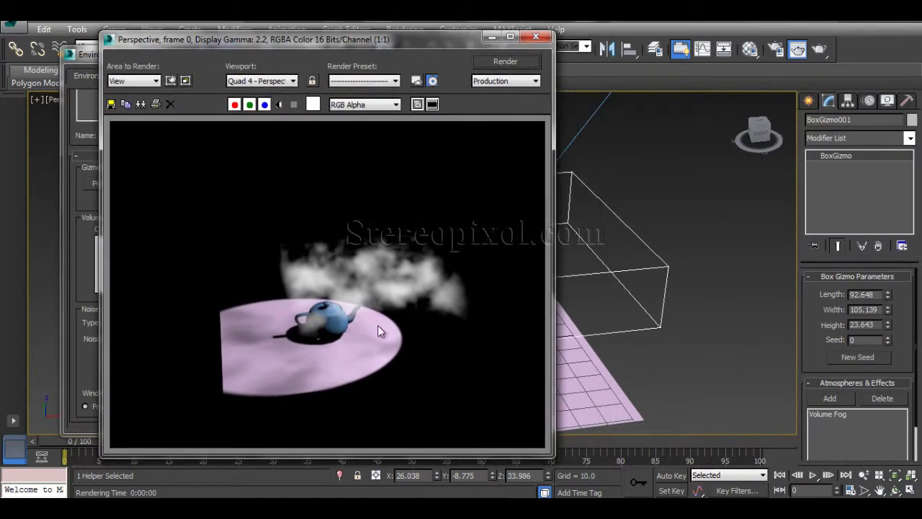
{"action": "left_click_drag", "start_coordinate": [495, 31], "coordinate": [552, 32]}
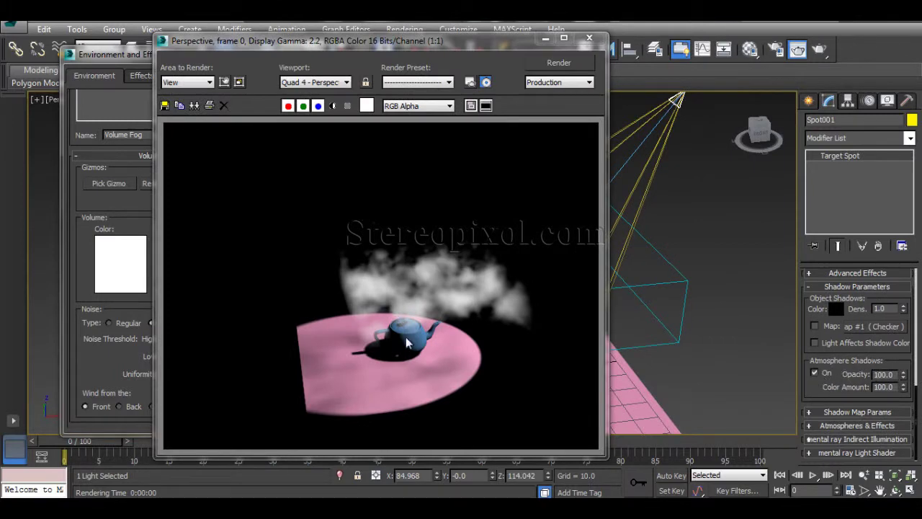
Set the volume fog's density to 100 and render the scene again
{"action": "left_click", "coordinate": [903, 376]}
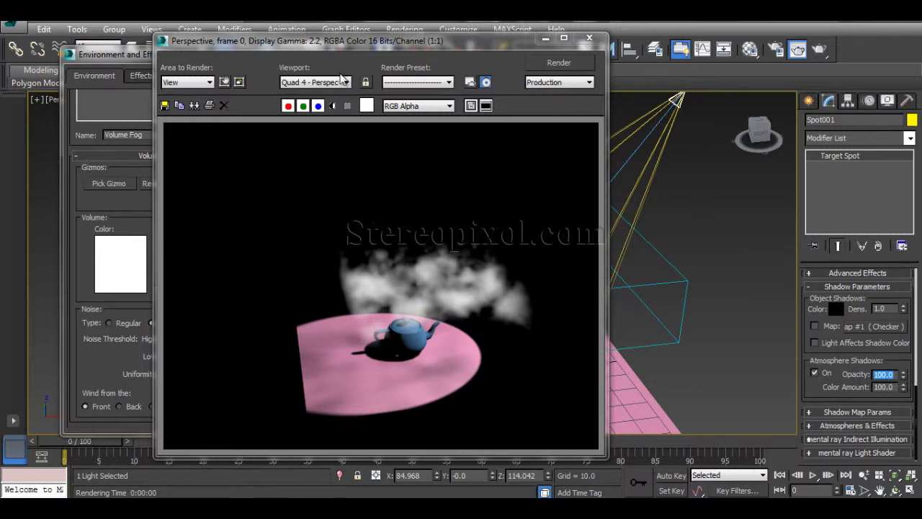
{"action": "left_click", "coordinate": [110, 56]}
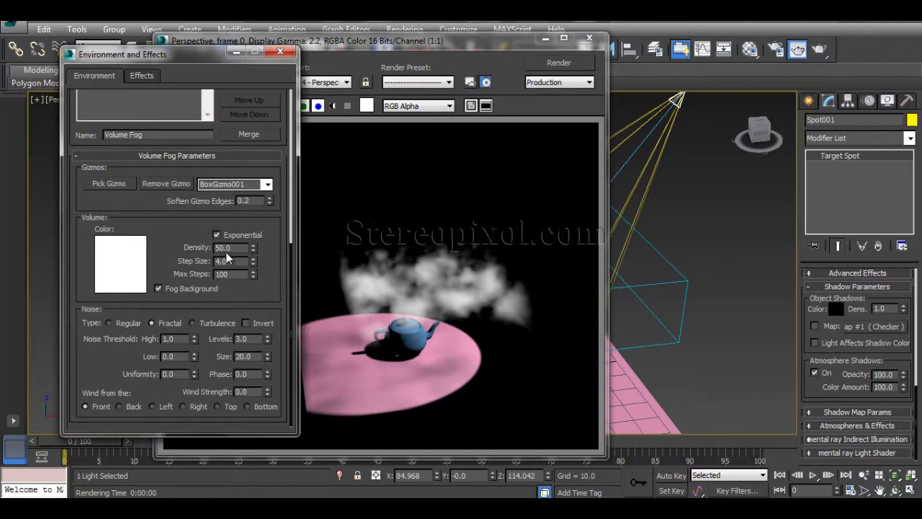
{"action": "type", "text": "100"}
{"action": "key", "text": "Return"}
{"action": "left_click", "coordinate": [822, 49]}
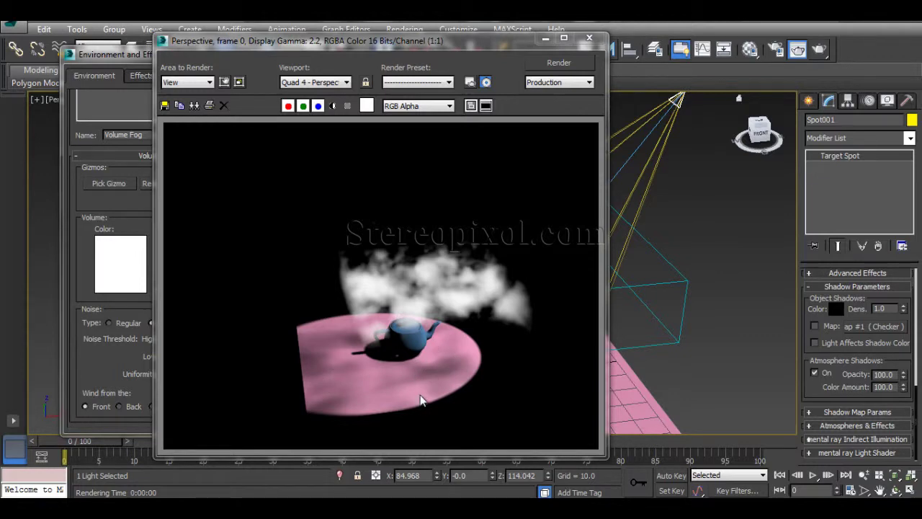
Set the spotlight's atmosphere shadow opacity to 50 and render the fog shadows
{"action": "double_click", "coordinate": [884, 374]}
{"action": "type", "text": "50"}
{"action": "key", "text": "Return"}
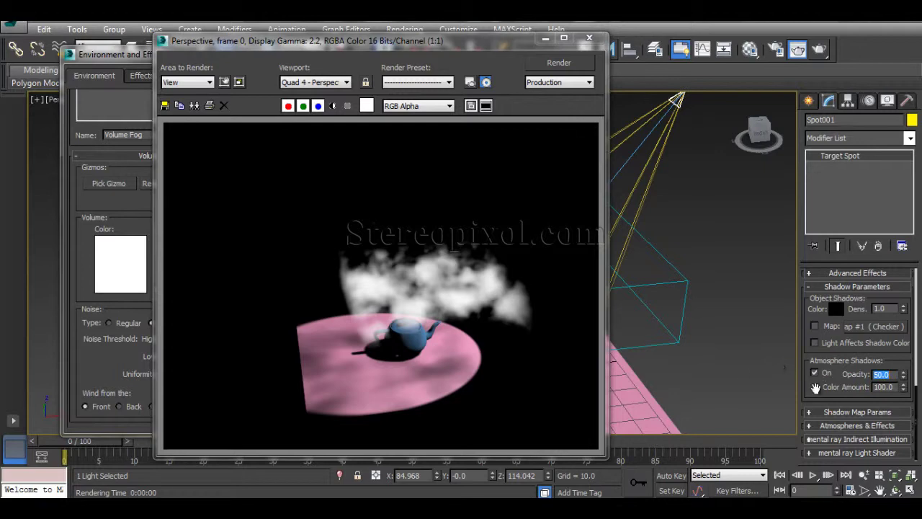
{"action": "left_click", "coordinate": [797, 50]}
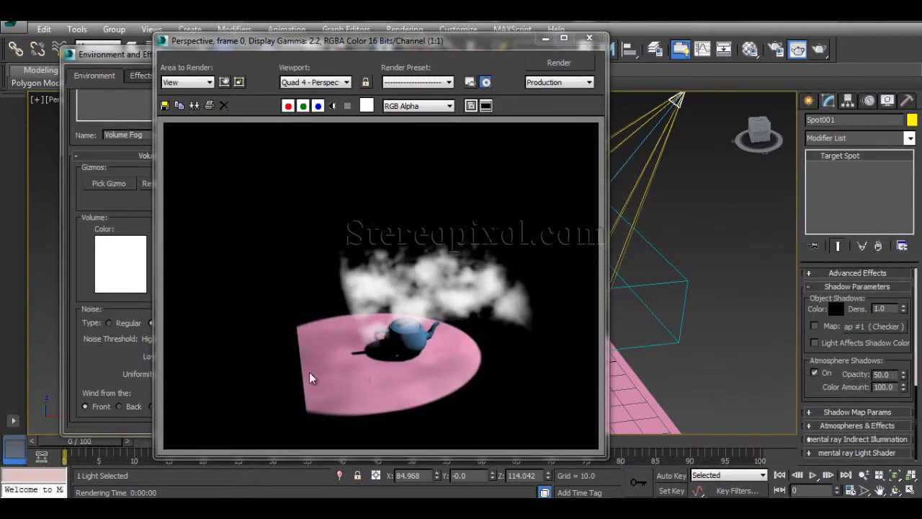
Return the atmosphere shadow opacity to 100 and render the scene again
{"action": "double_click", "coordinate": [886, 374]}
{"action": "type", "text": "100"}
{"action": "key", "text": "Return"}
{"action": "left_click", "coordinate": [561, 65]}
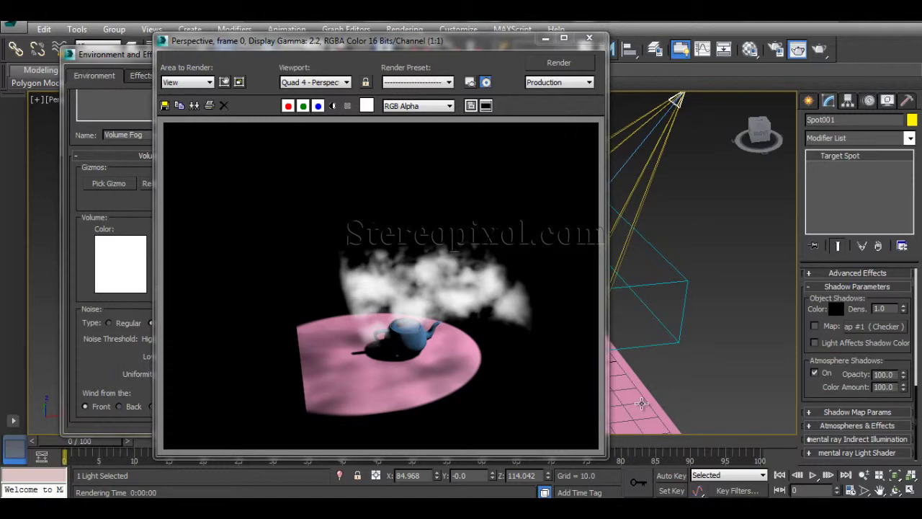
Change the volume fog color to pure red (255, 0, 0) and render the scene
{"action": "left_click", "coordinate": [78, 254]}
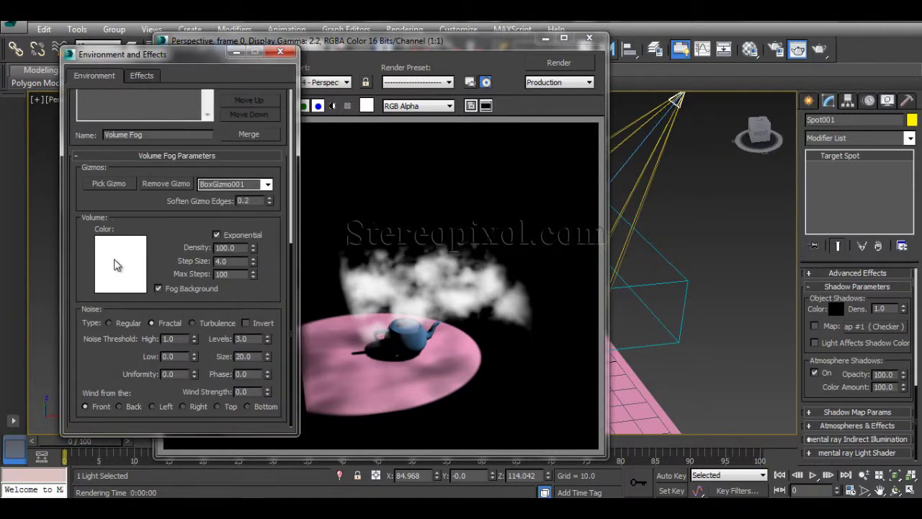
{"action": "left_click", "coordinate": [116, 265]}
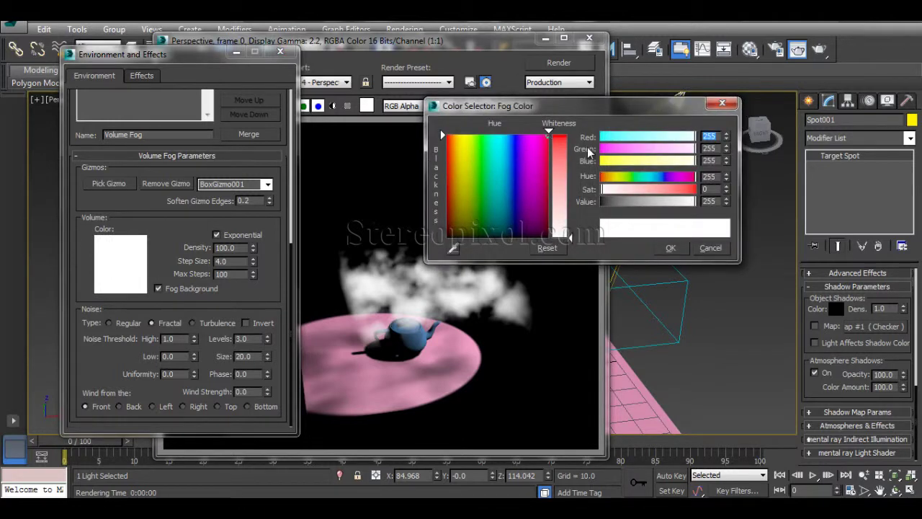
{"action": "left_click_drag", "start_coordinate": [556, 154], "coordinate": [555, 238]}
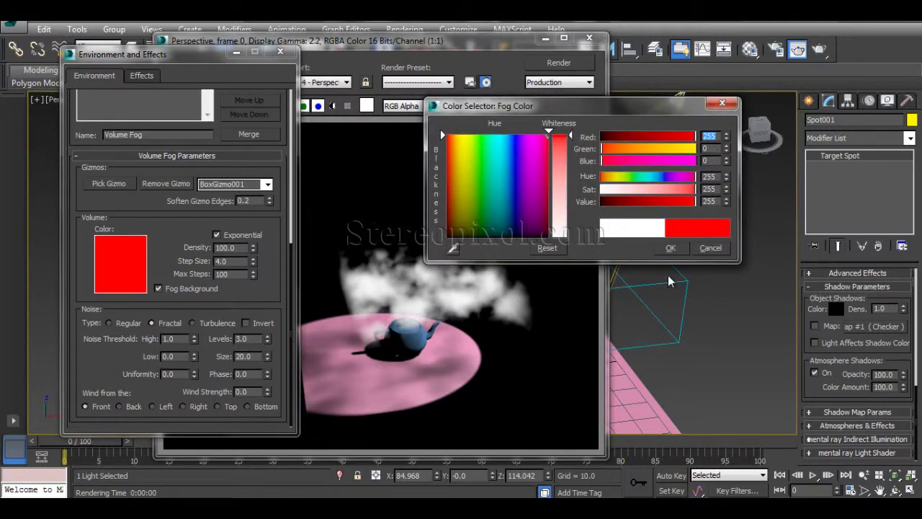
{"action": "left_click", "coordinate": [671, 248]}
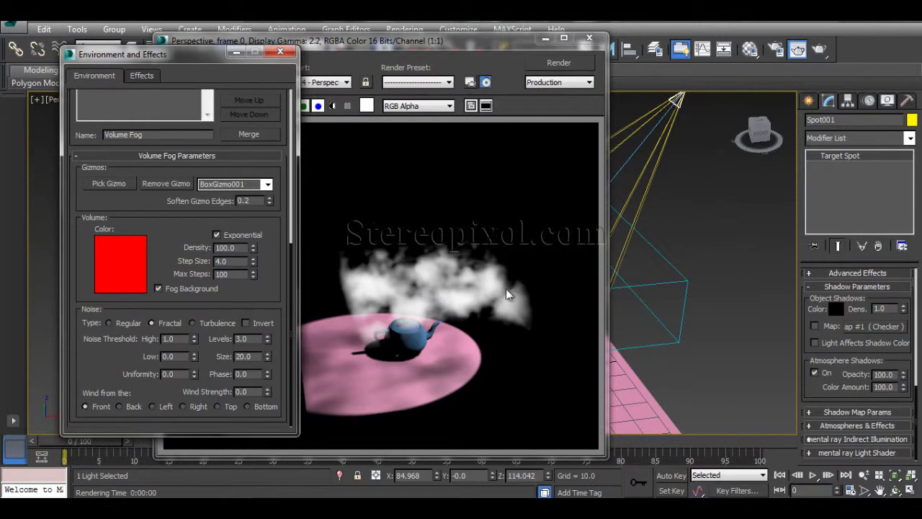
{"action": "left_click", "coordinate": [820, 49]}
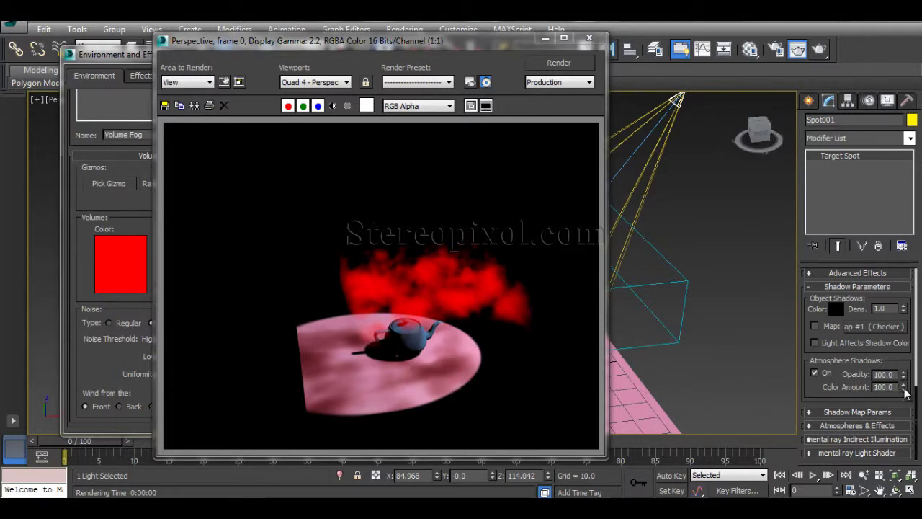
Render the scene with the atmosphere shadows' color amount reduced to 44 and again with it at 0
{"action": "left_click_drag", "start_coordinate": [903, 389], "coordinate": [906, 430]}
{"action": "left_click", "coordinate": [819, 49]}
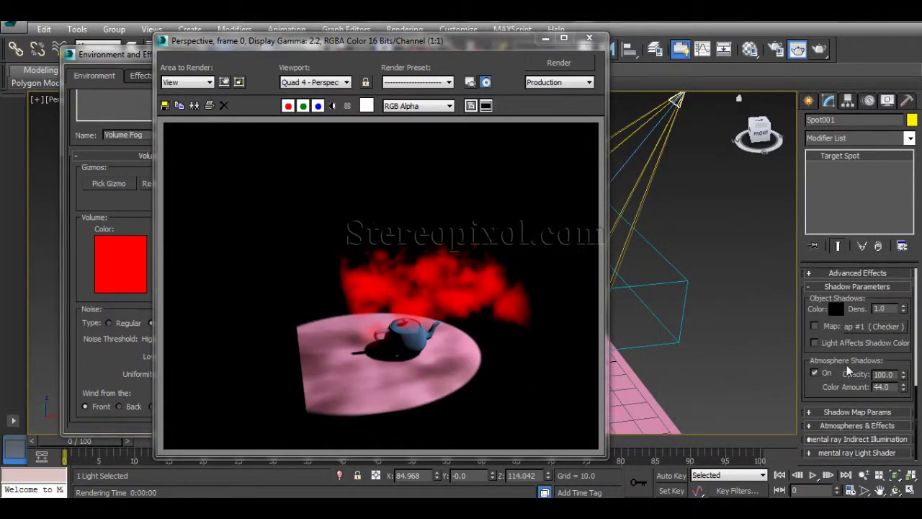
{"action": "left_click_drag", "start_coordinate": [904, 389], "coordinate": [907, 447]}
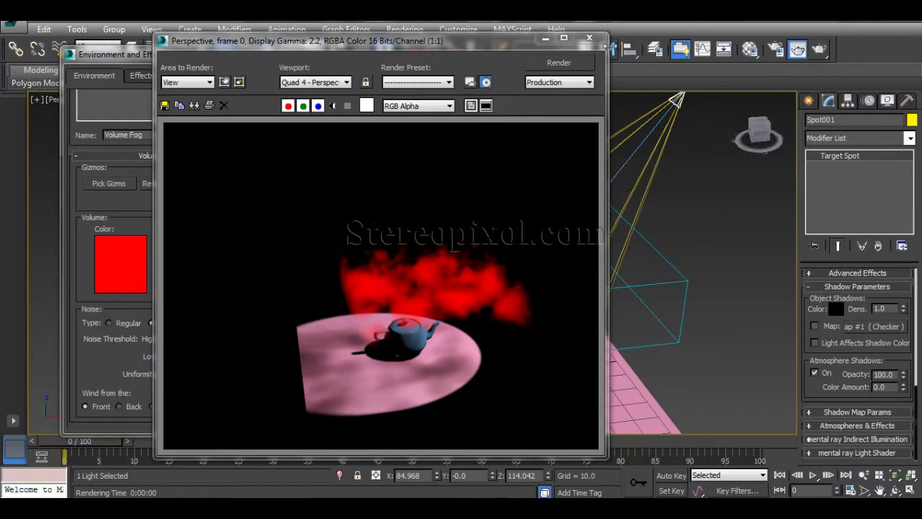
{"action": "left_click", "coordinate": [570, 65]}
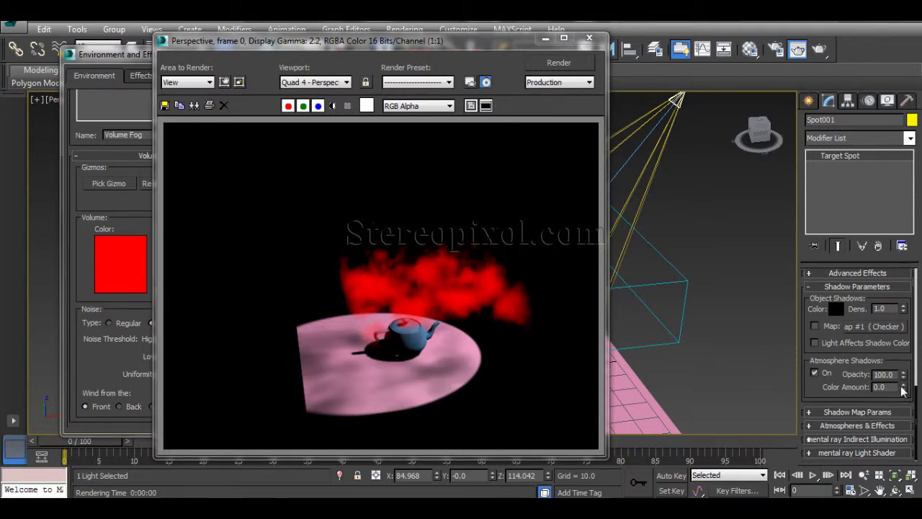
Set the atmosphere shadows' color amount back to 100 and render the red fog's shadows
{"action": "left_click_drag", "start_coordinate": [903, 388], "coordinate": [903, 379]}
{"action": "left_click", "coordinate": [560, 64]}
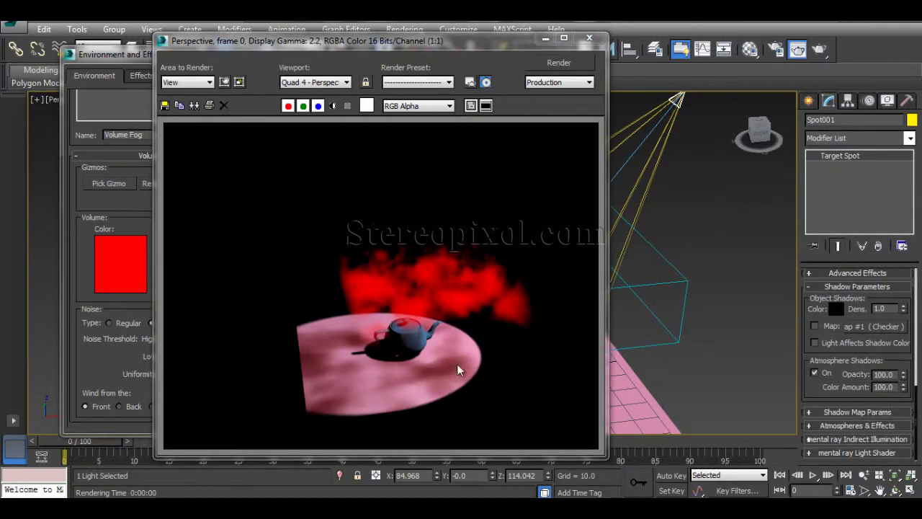